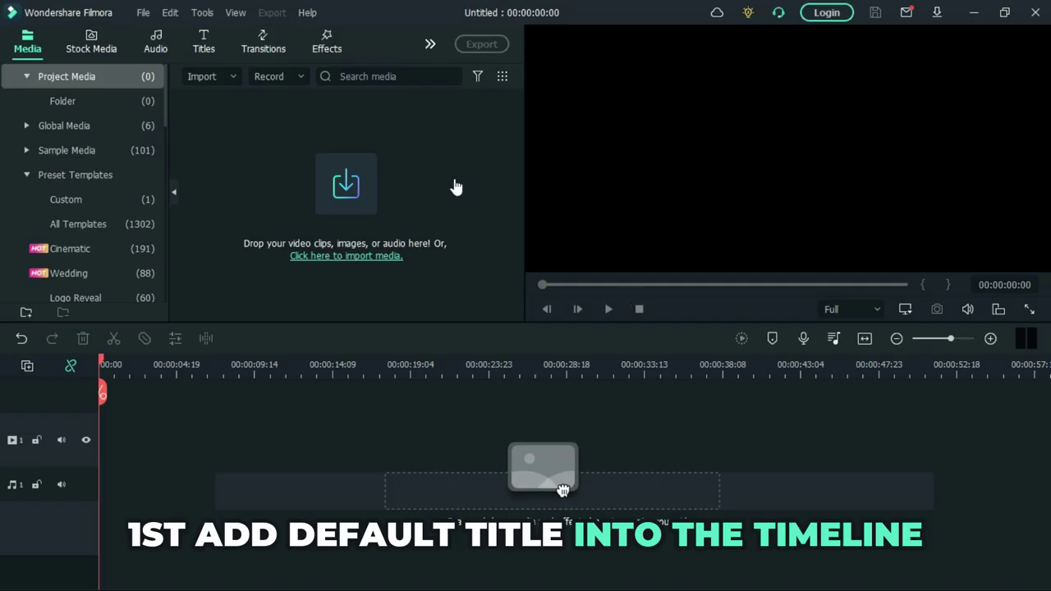
Place a Default Title at the start of the timeline and open its text properties
left_click(203, 45)
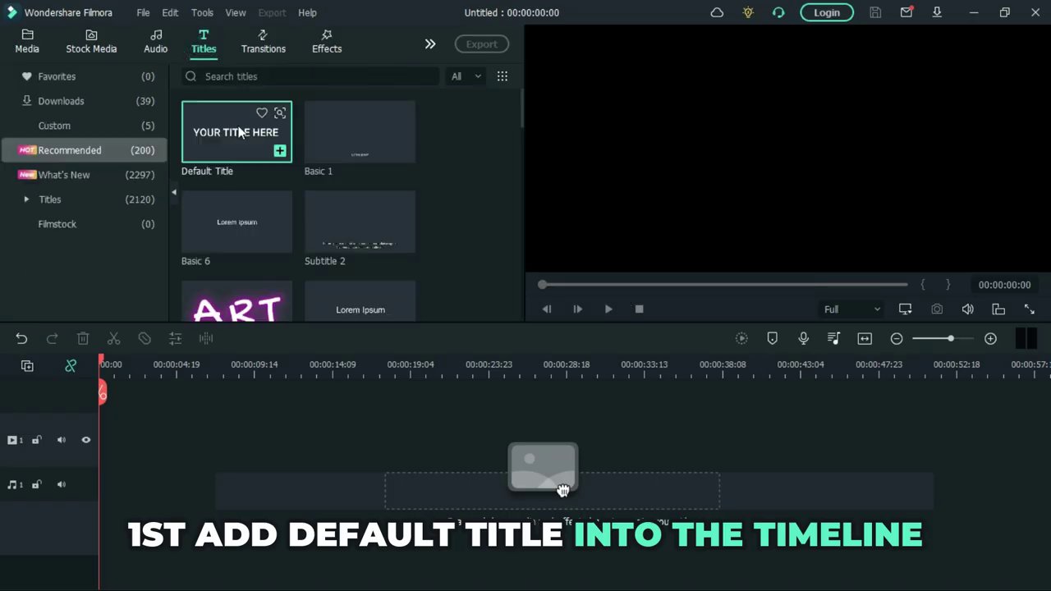
left_click_drag(236, 127, 92, 440)
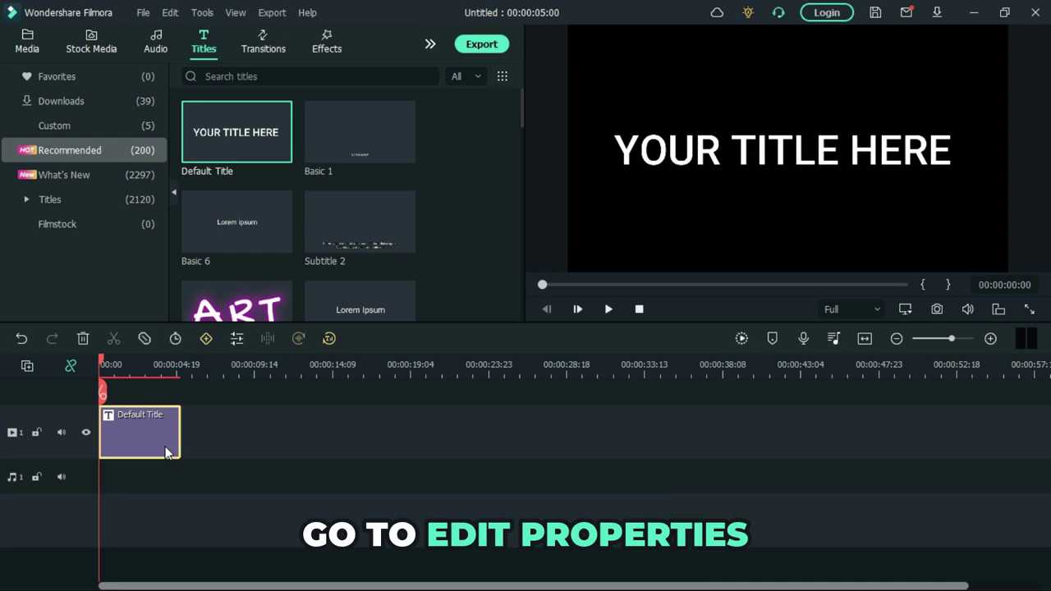
left_click(147, 448)
right_click(148, 448)
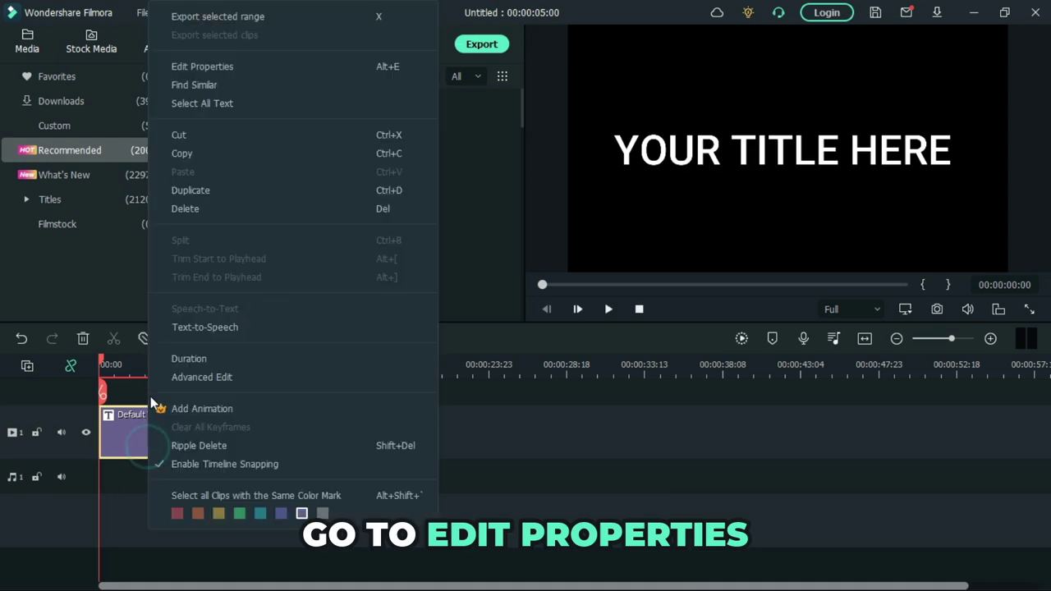
left_click(240, 72)
Replace the placeholder text with STAR and WARS on two lines, then browse the font list
left_click(291, 174)
key("ctrl+a")
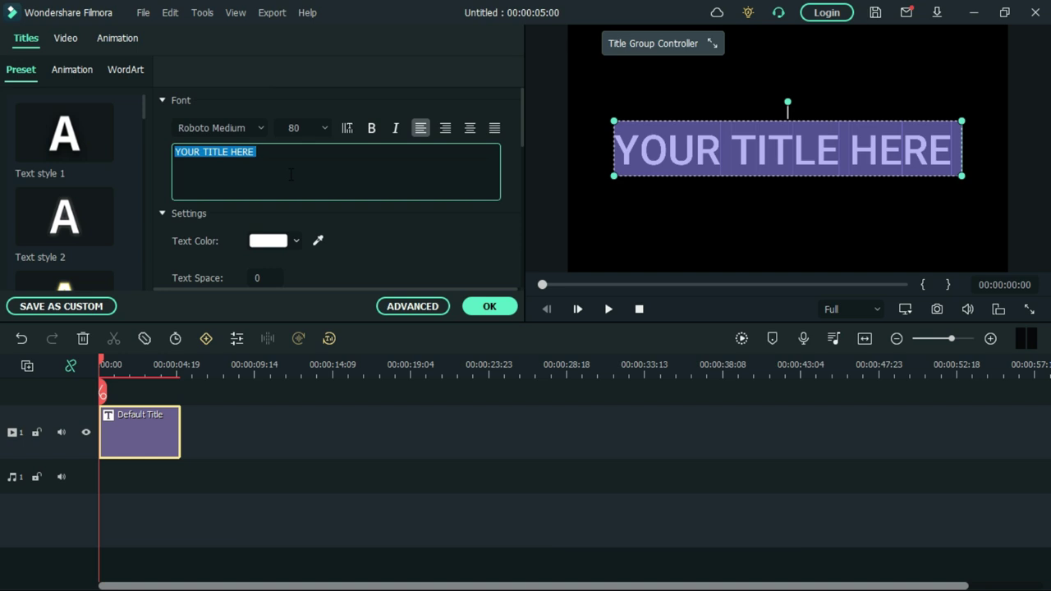
type("STAR")
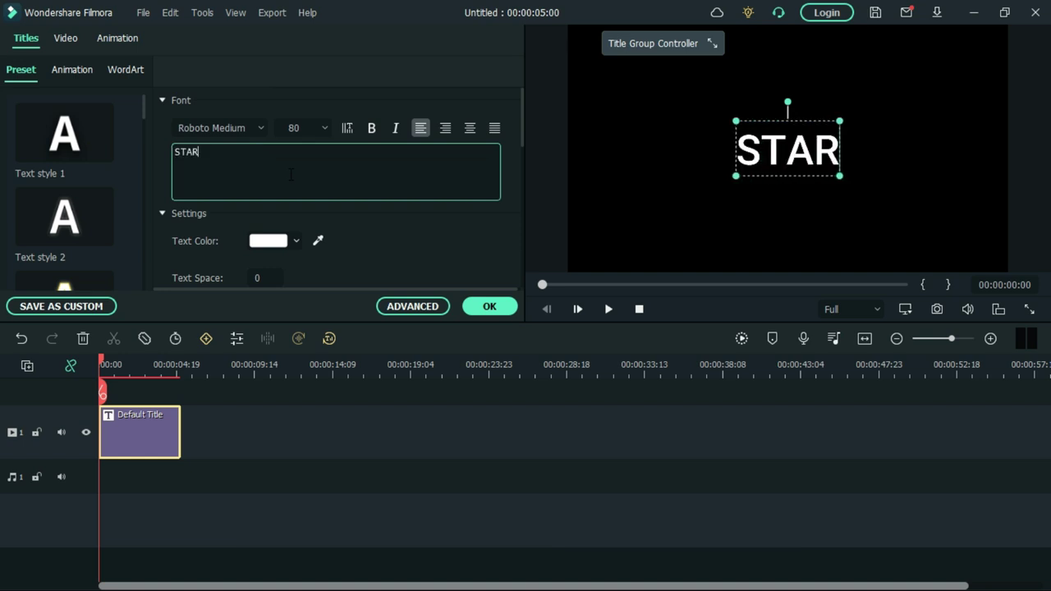
key("Return")
type("WARS")
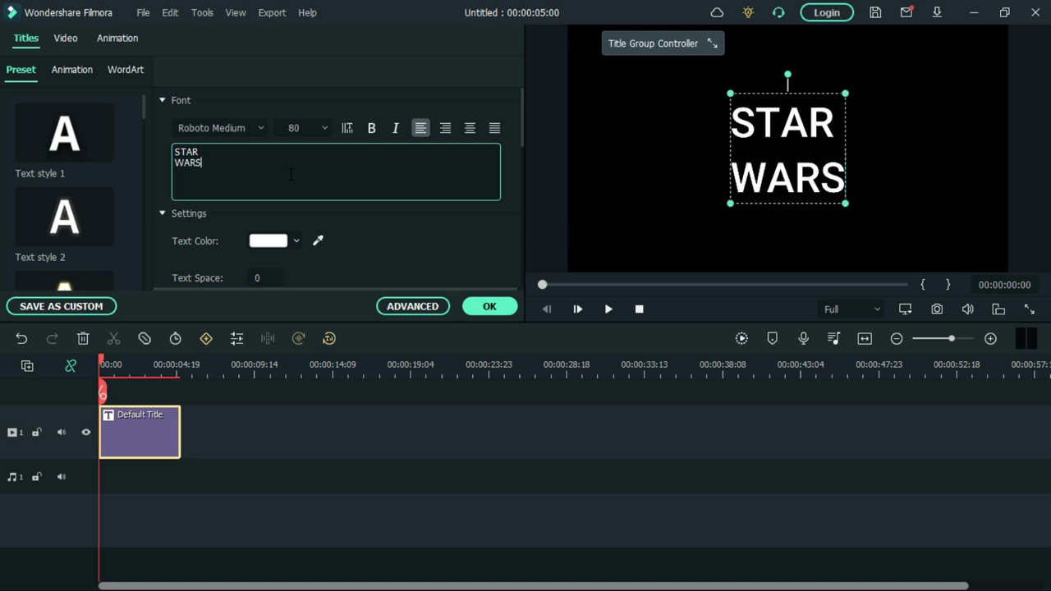
left_click(261, 127)
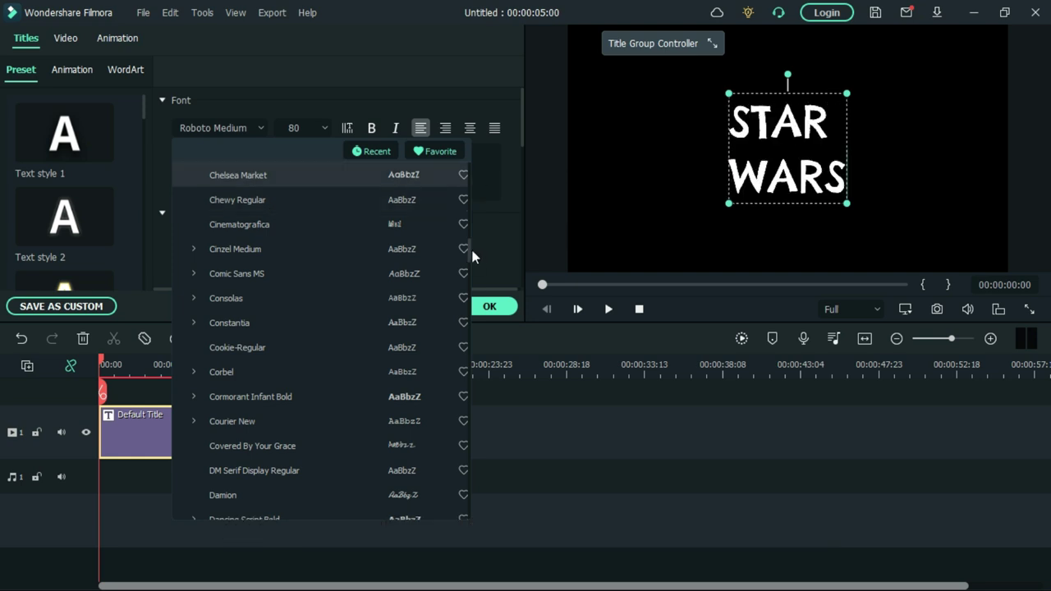
left_click_drag(472, 251, 470, 172)
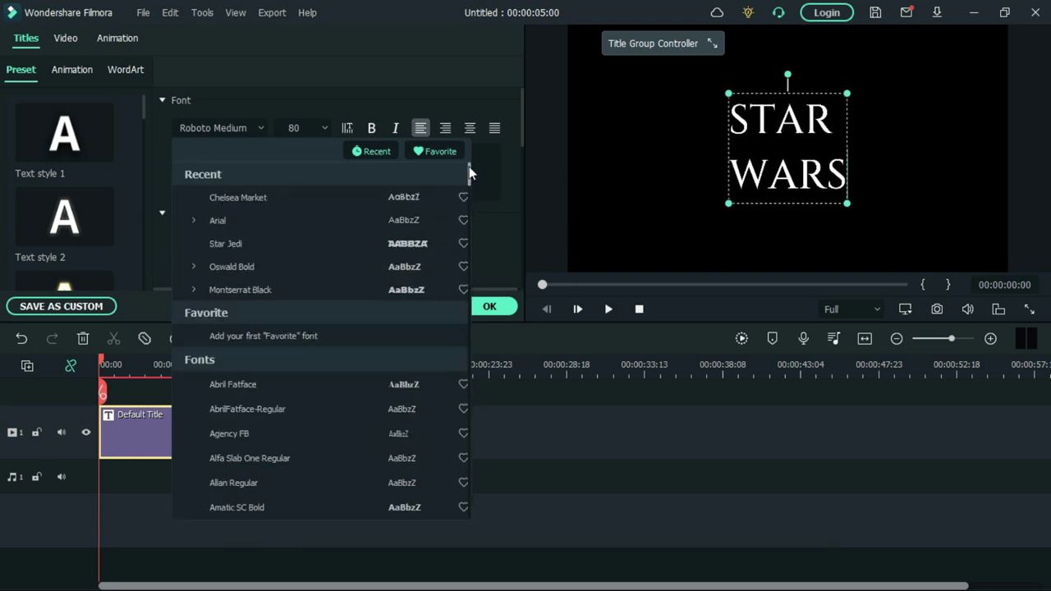
Set the title font to Star Jedi and the text colour to pure yellow #ffff00
left_click(320, 244)
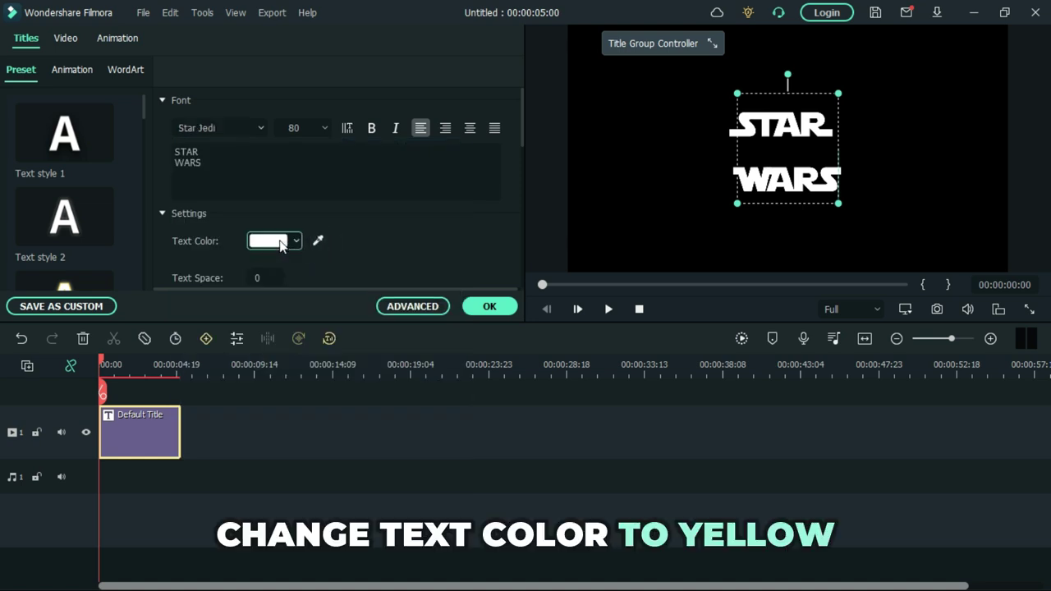
left_click(279, 240)
left_click(317, 351)
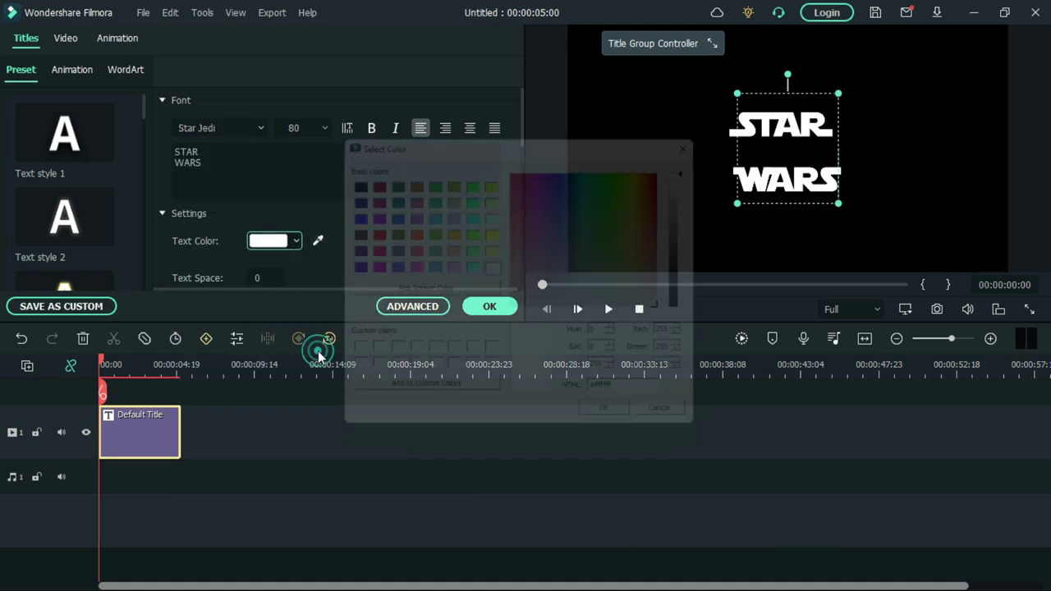
left_click(491, 233)
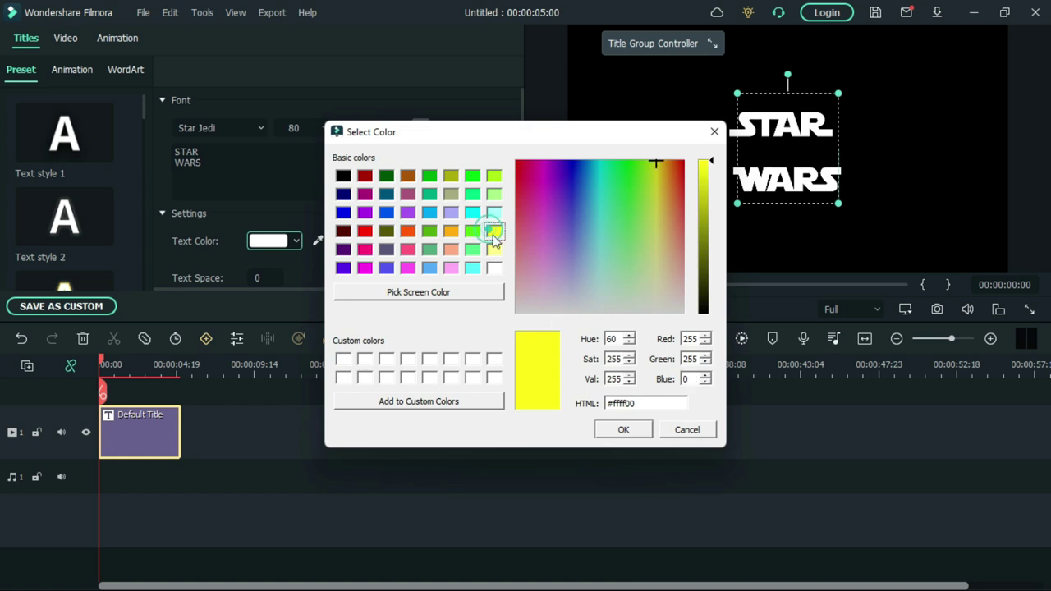
left_click(623, 430)
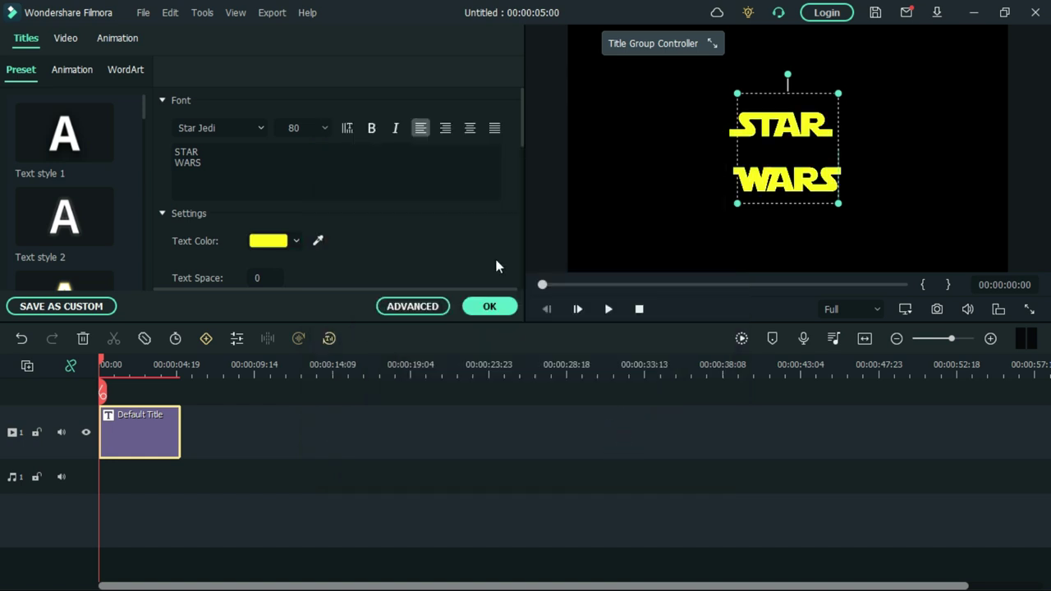
Set the title font size to 150
left_click(326, 127)
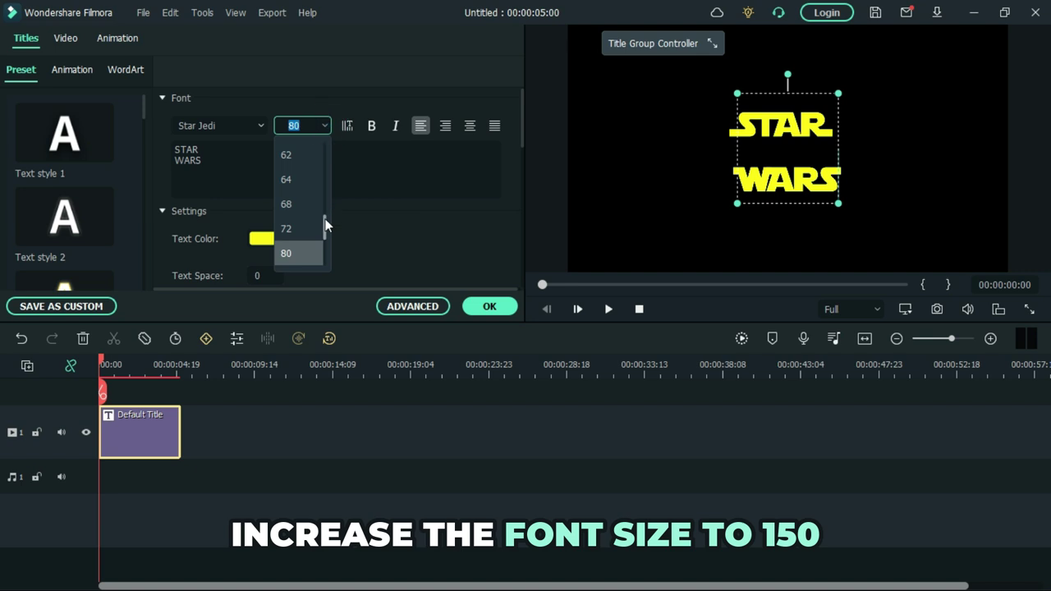
scroll(326, 224, "down", 3)
left_click(300, 254)
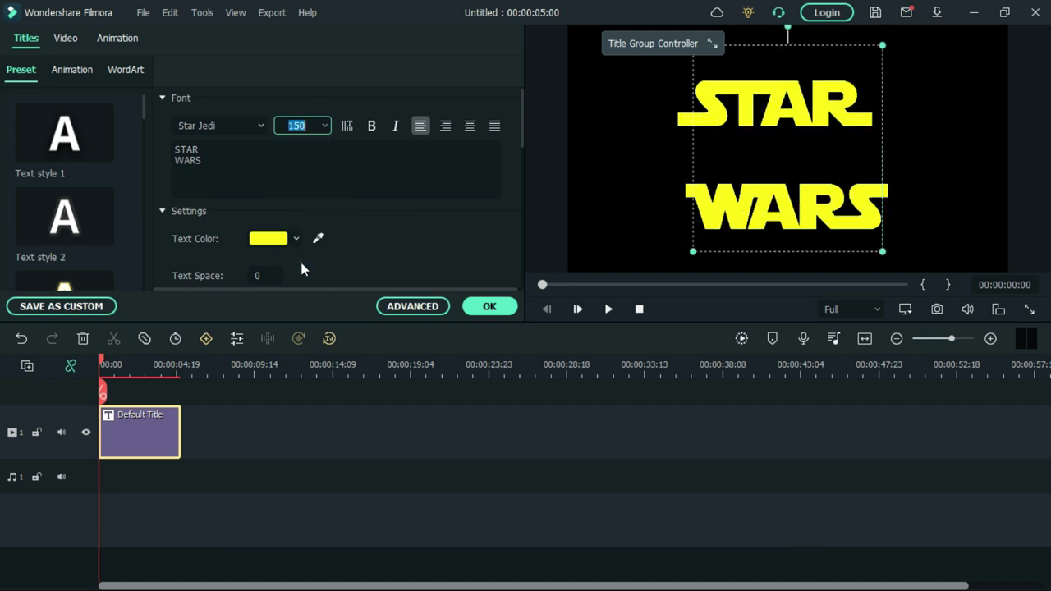
left_click(523, 146)
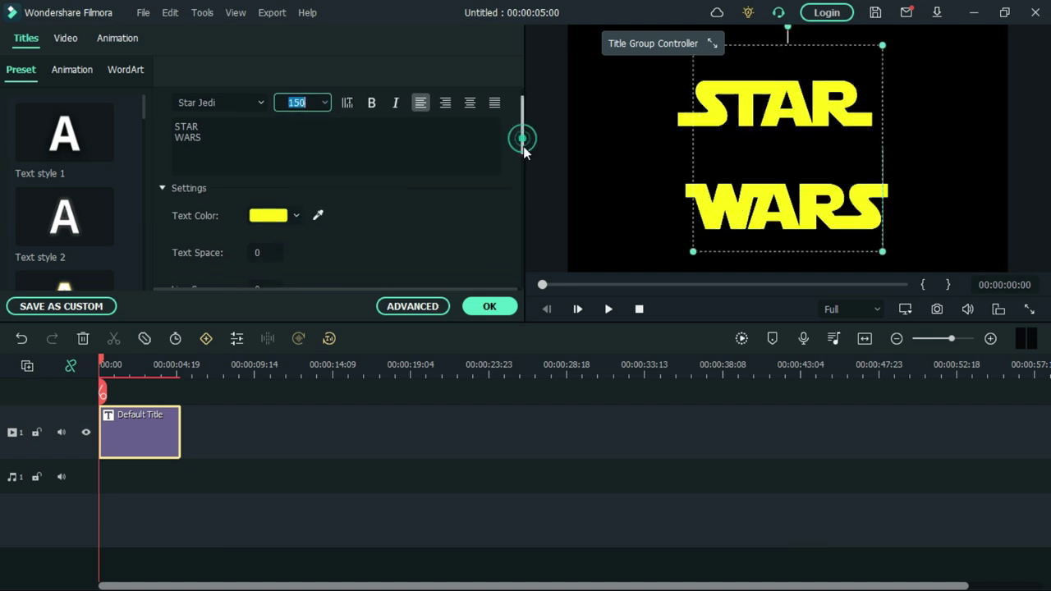
left_click_drag(522, 146, 525, 162)
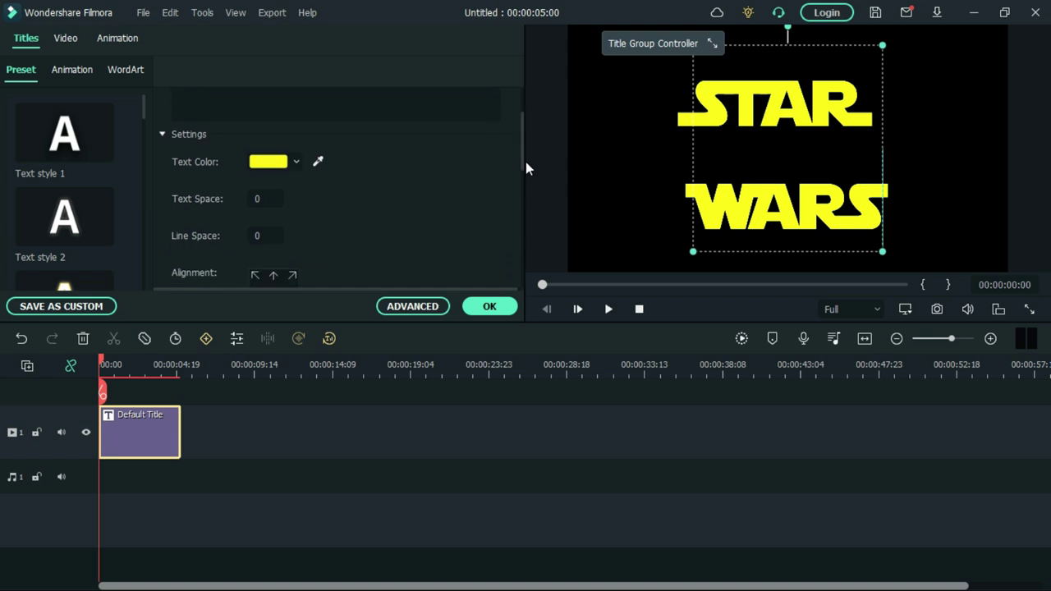
Lower the line spacing to -54 to pull STAR and WARS together
left_click(270, 236)
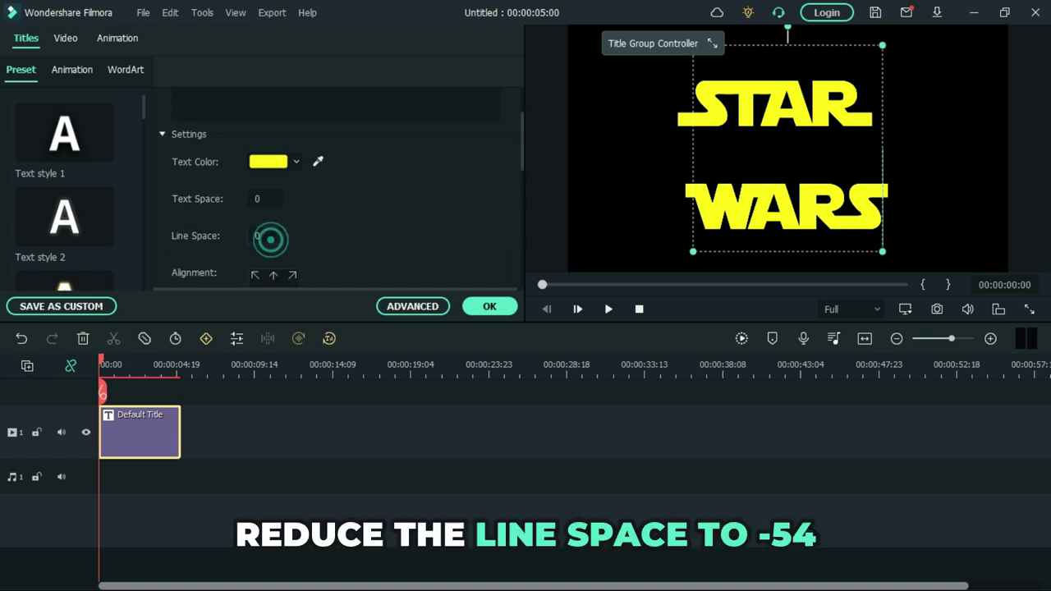
scroll(270, 237, "down", 20)
scroll(264, 235, "down", 20)
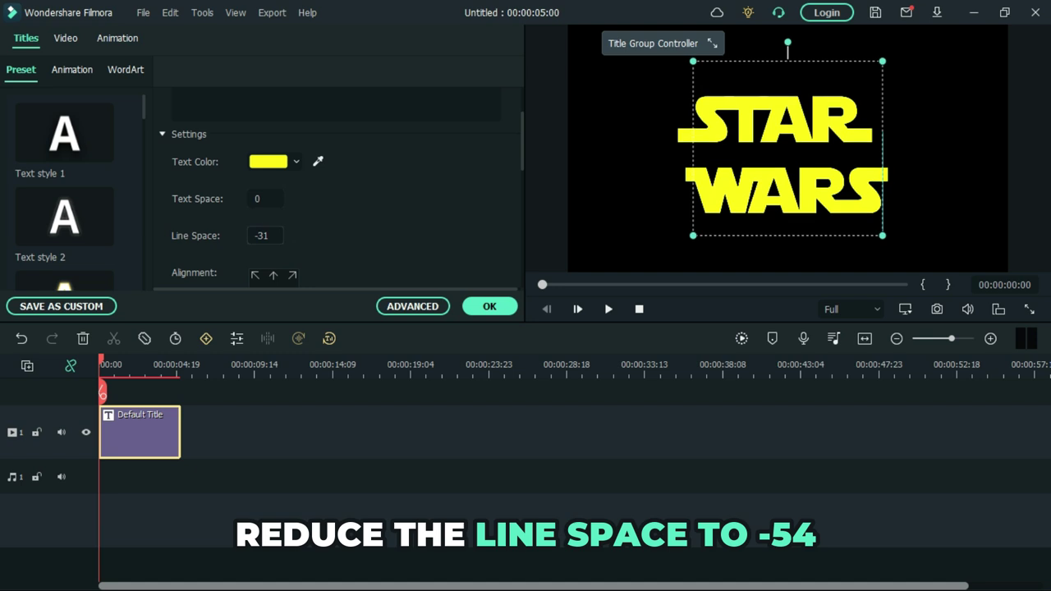
scroll(264, 235, "down", 2)
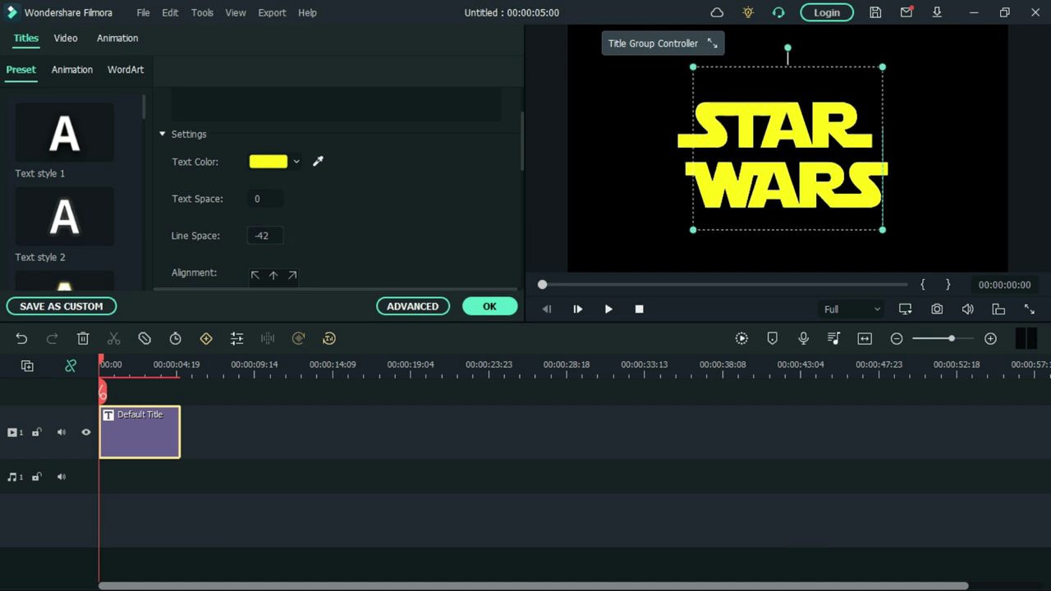
scroll(264, 235, "down", 5)
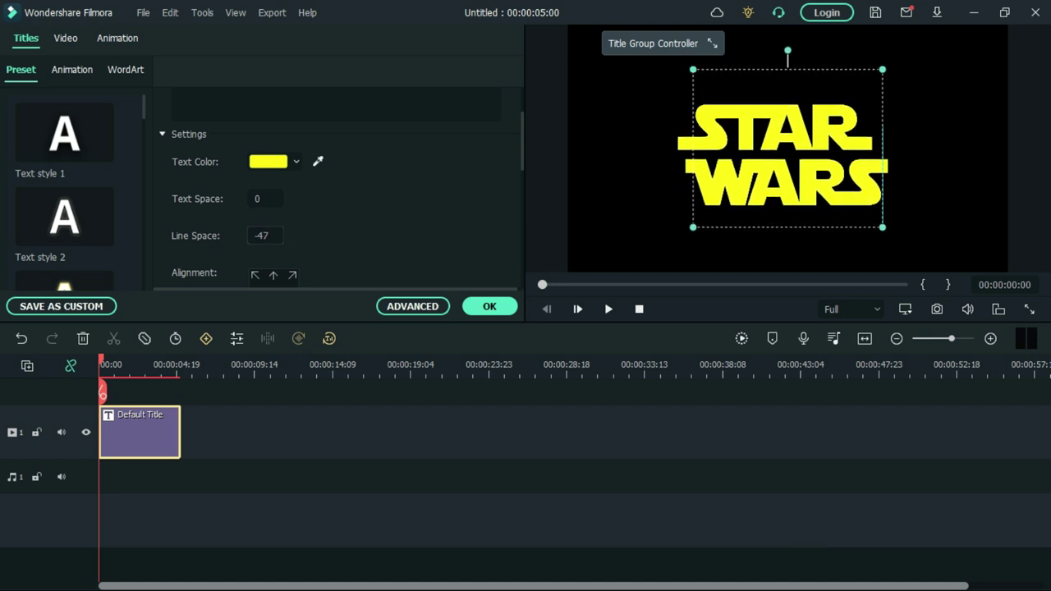
scroll(264, 236, "down", 3)
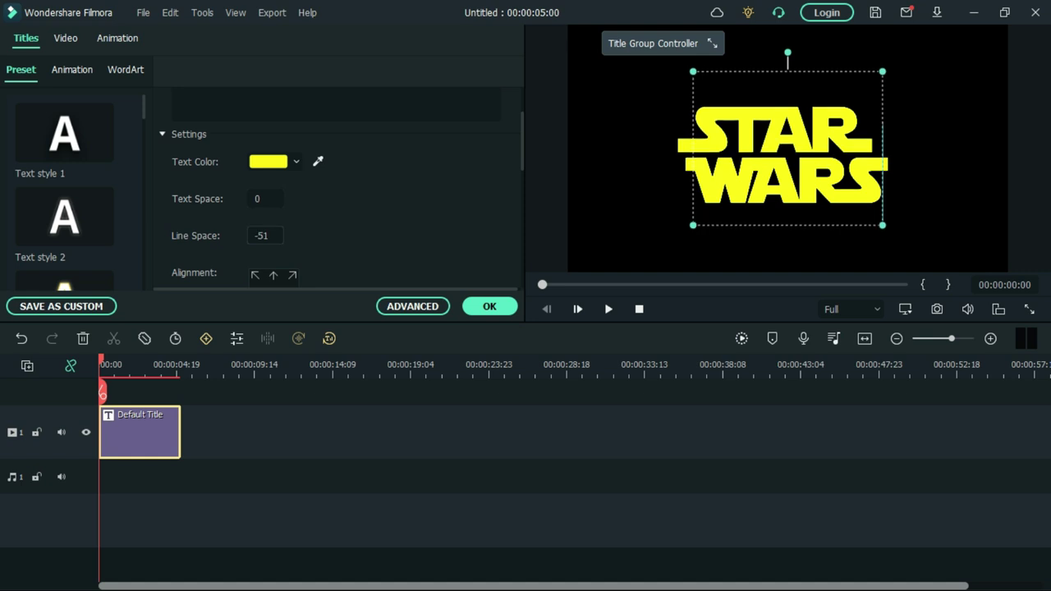
scroll(264, 235, "down", 3)
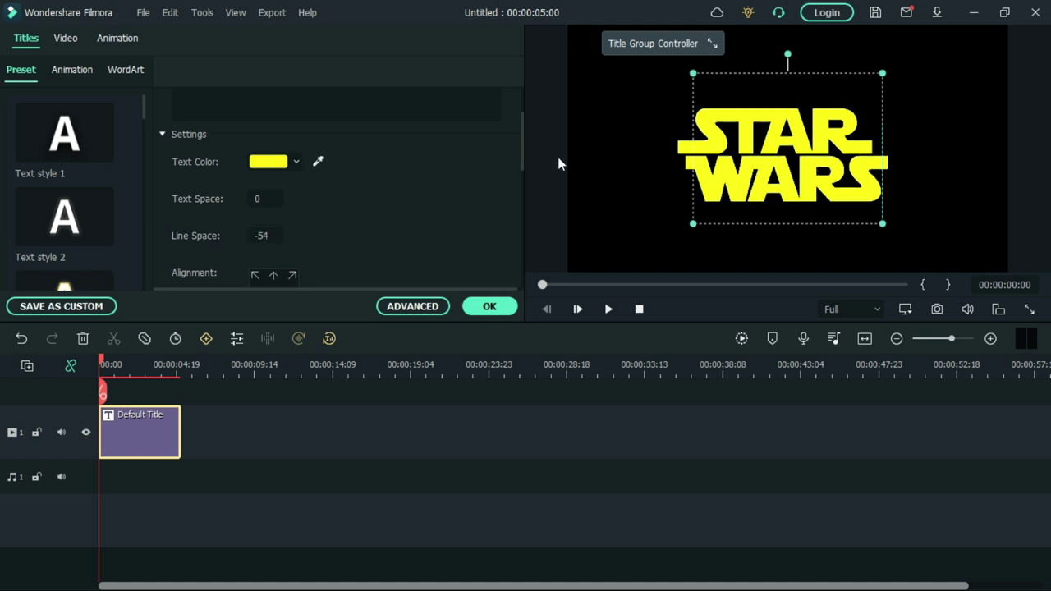
Centre-align the two title lines and select the word WARS
left_click_drag(524, 156, 520, 101)
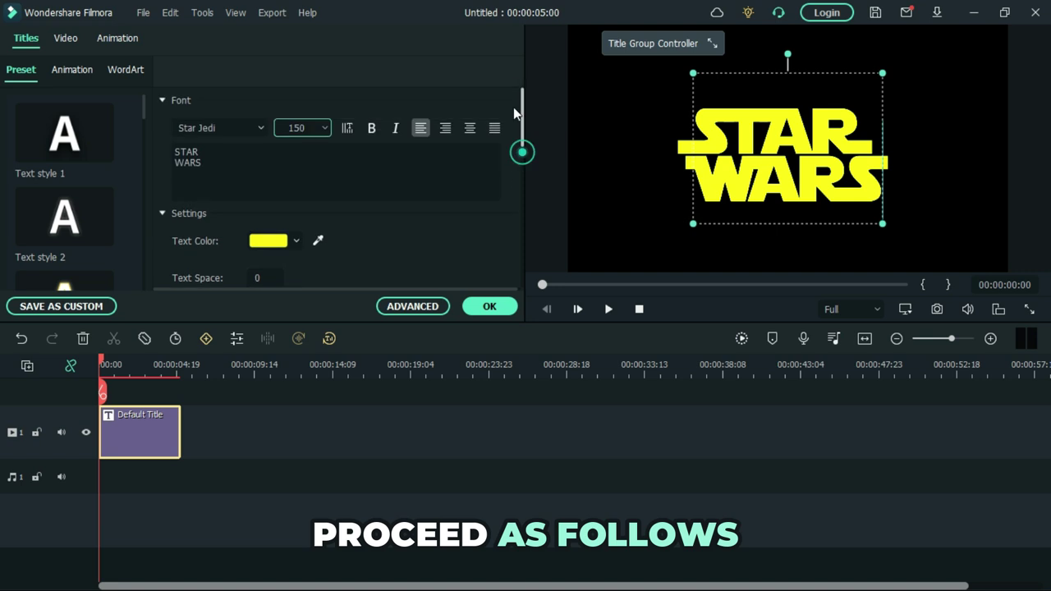
left_click(472, 127)
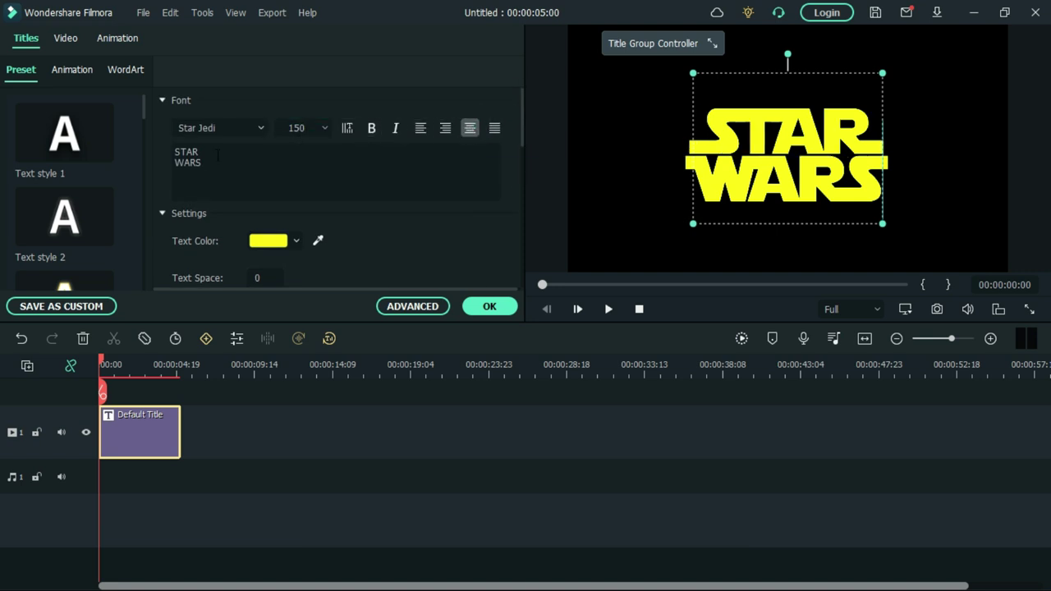
left_click_drag(200, 163, 175, 163)
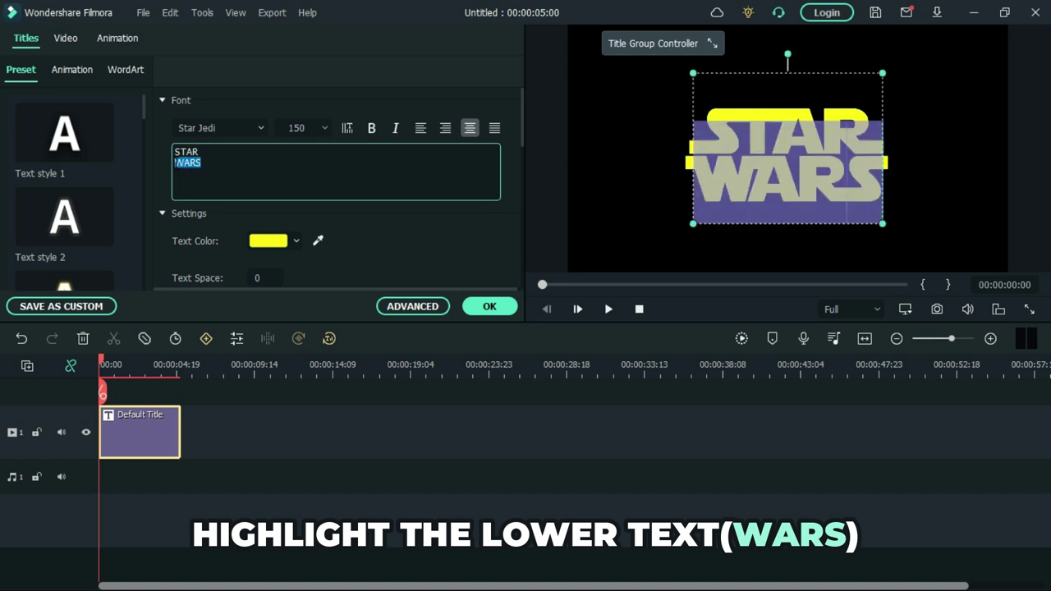
Set WARS to font size 144 and tighten the line spacing to -53
left_click(324, 128)
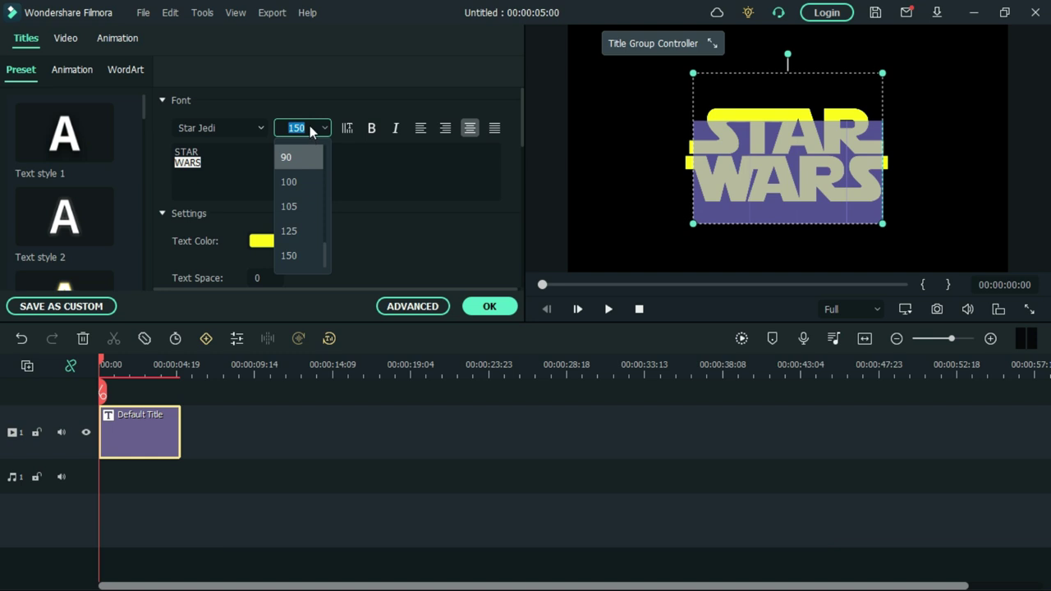
key("Down")
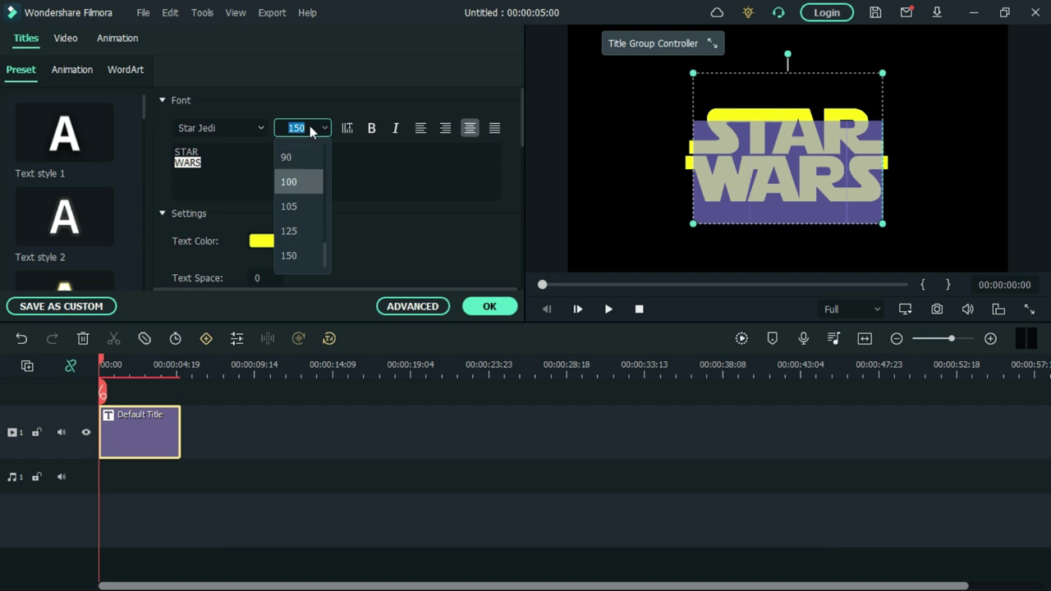
left_click(310, 126)
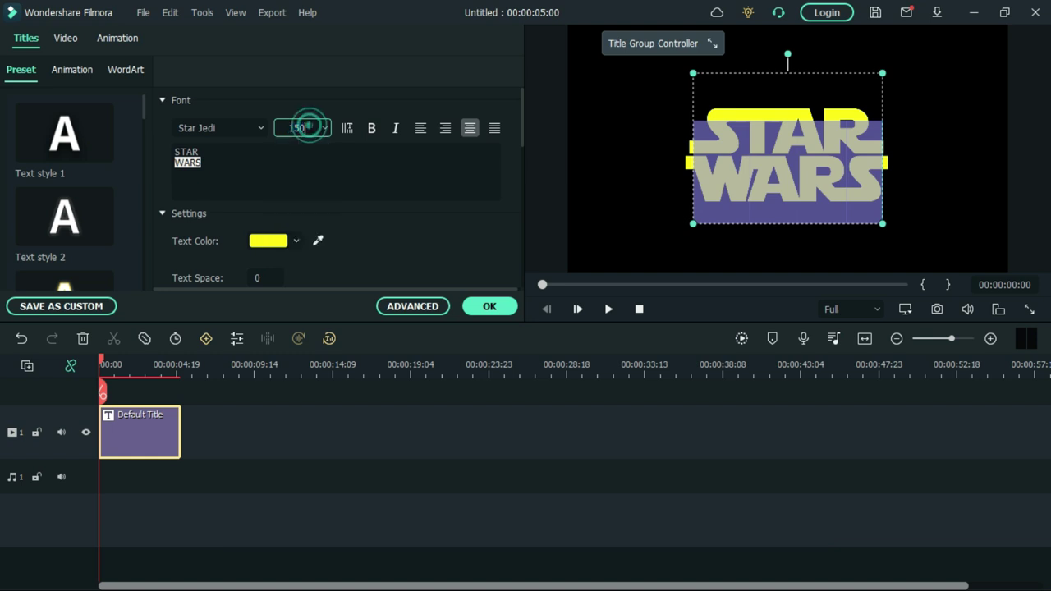
key("BackSpace")
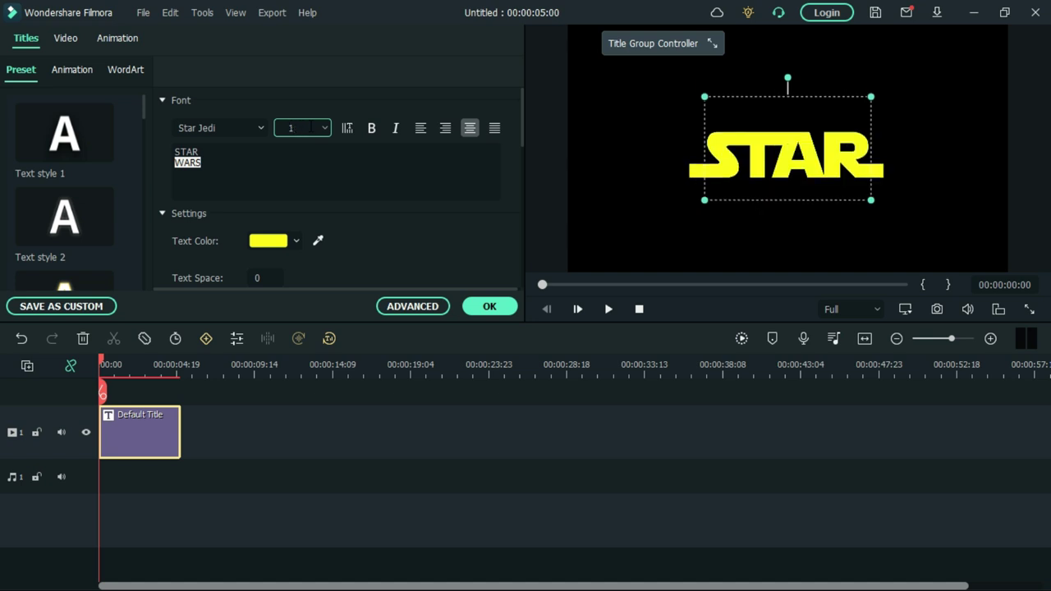
type("44")
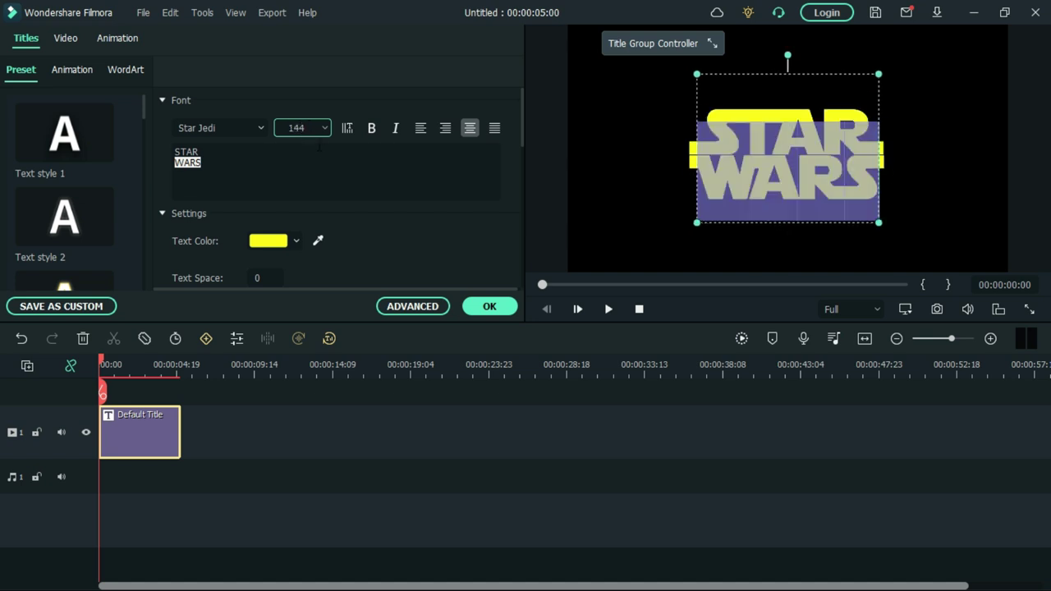
left_click(342, 166)
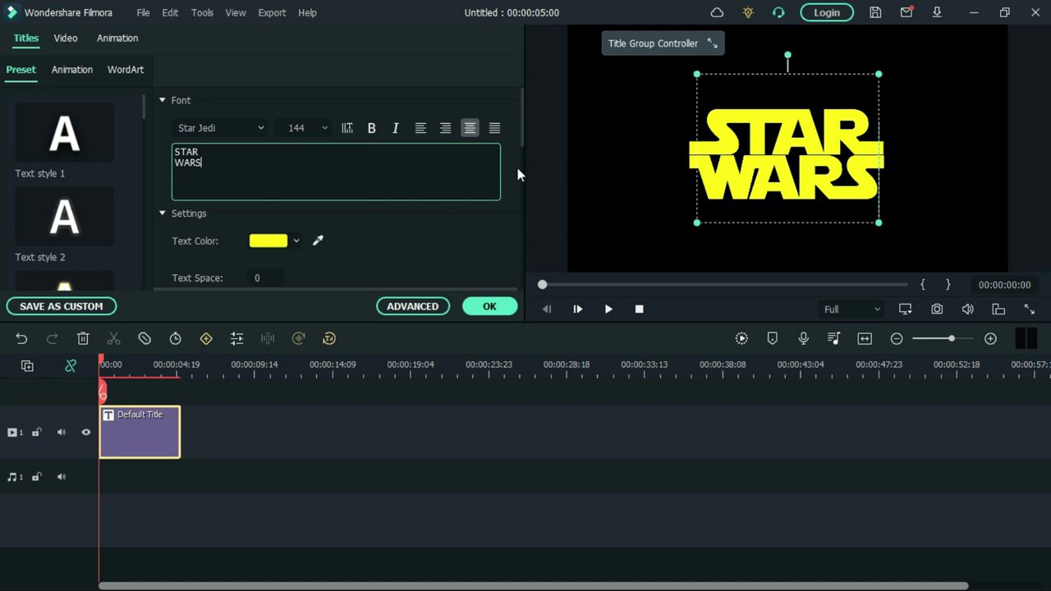
left_click_drag(522, 140, 525, 161)
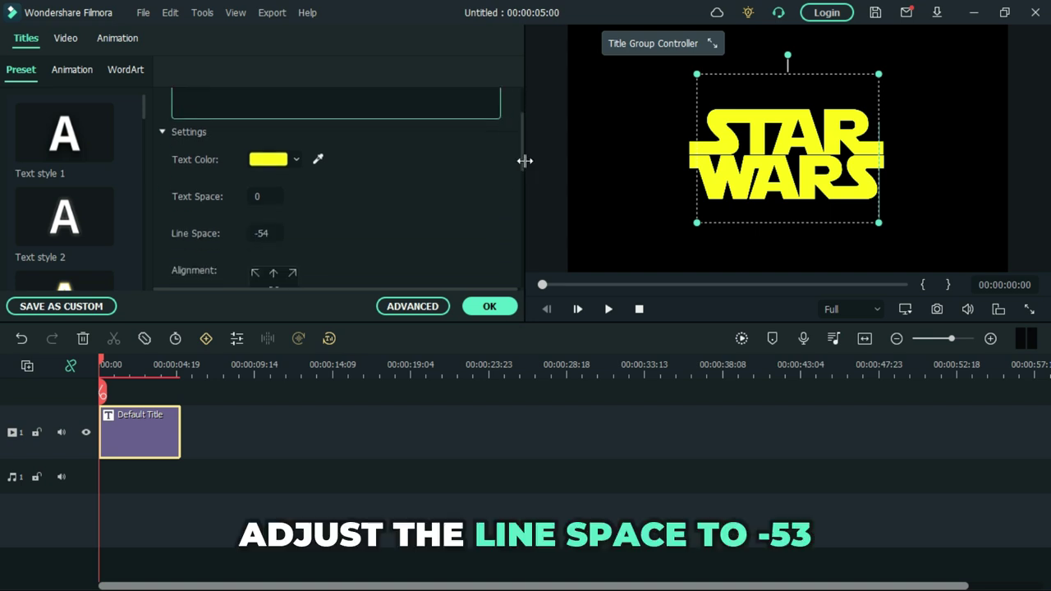
left_click(264, 233)
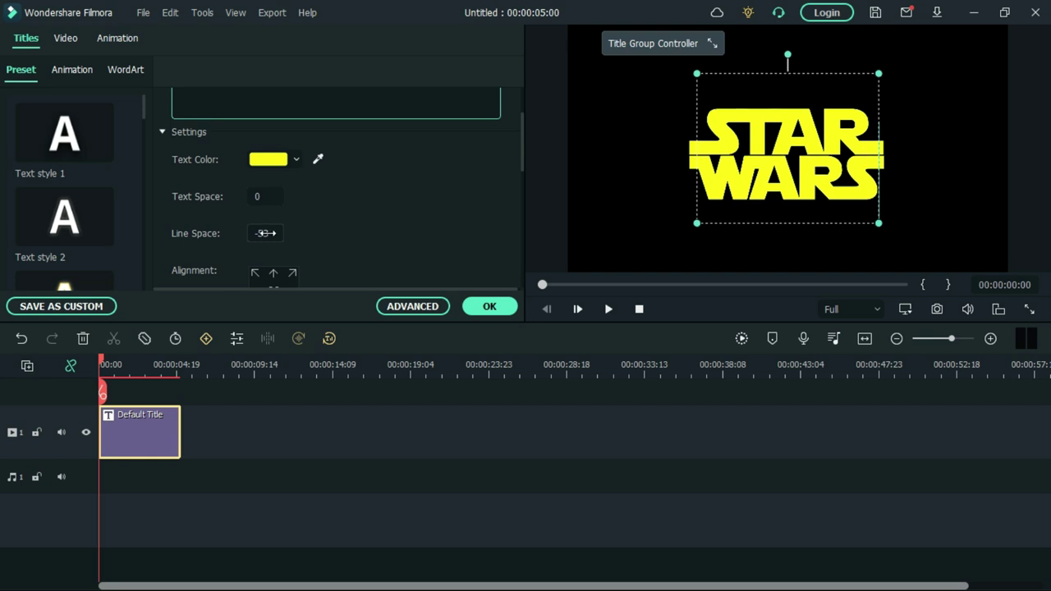
Confirm the title edits and save the STAR WARS frame as Snapshot_25
left_click(489, 306)
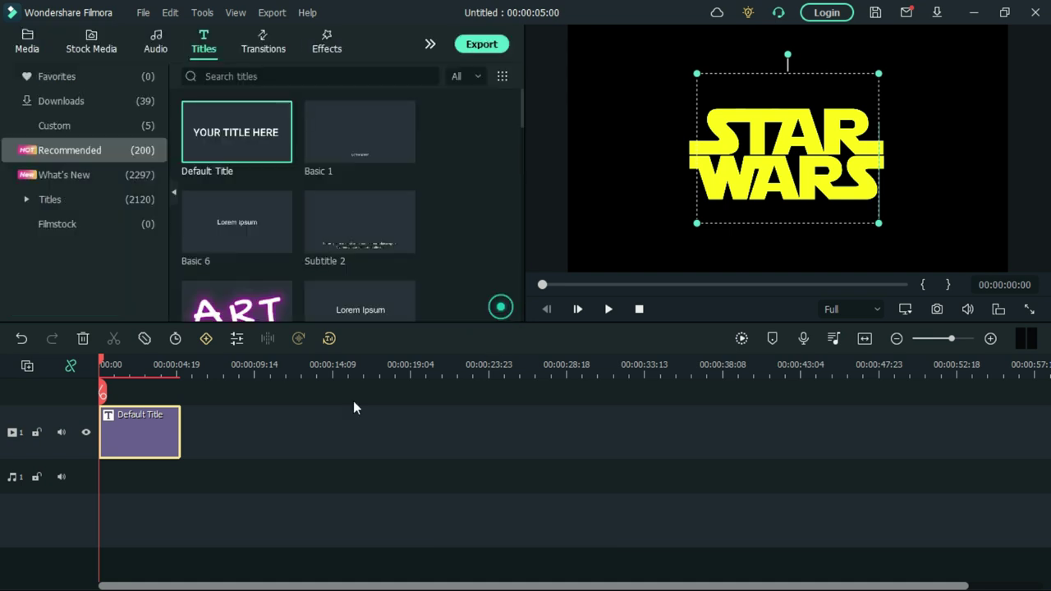
left_click(306, 430)
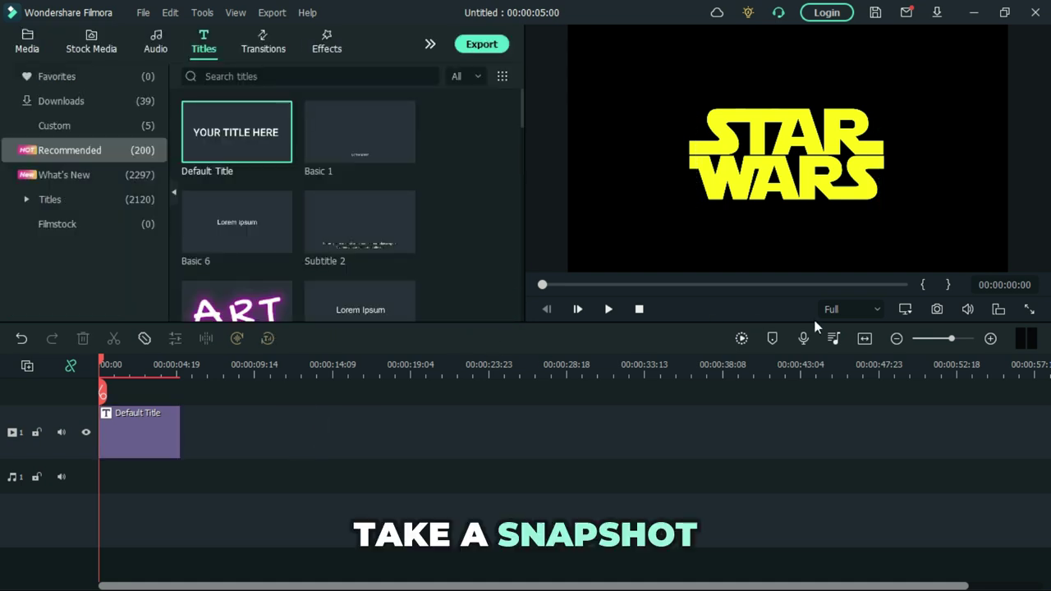
left_click(937, 310)
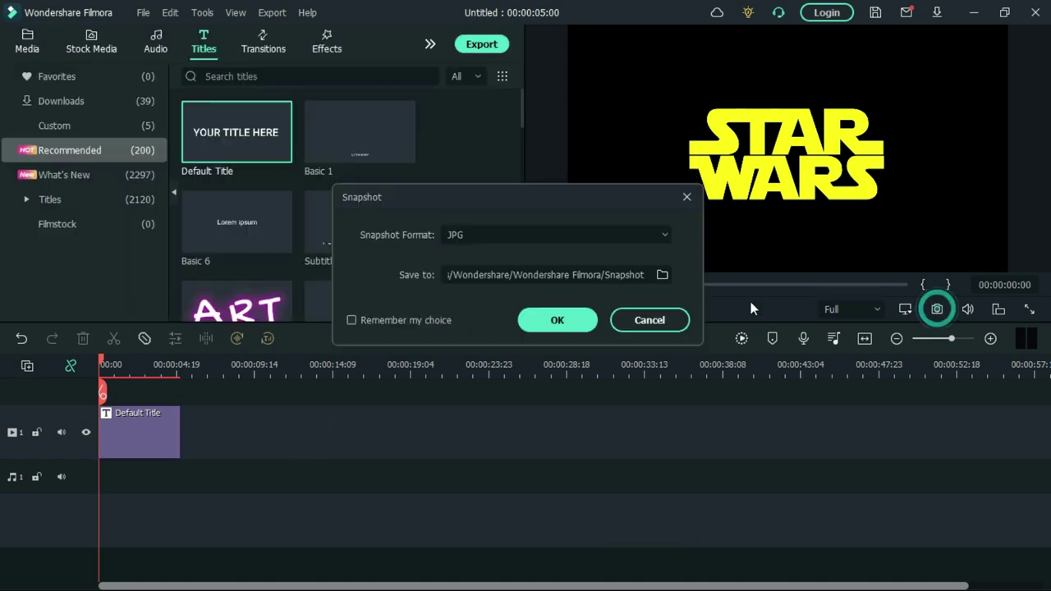
left_click(568, 321)
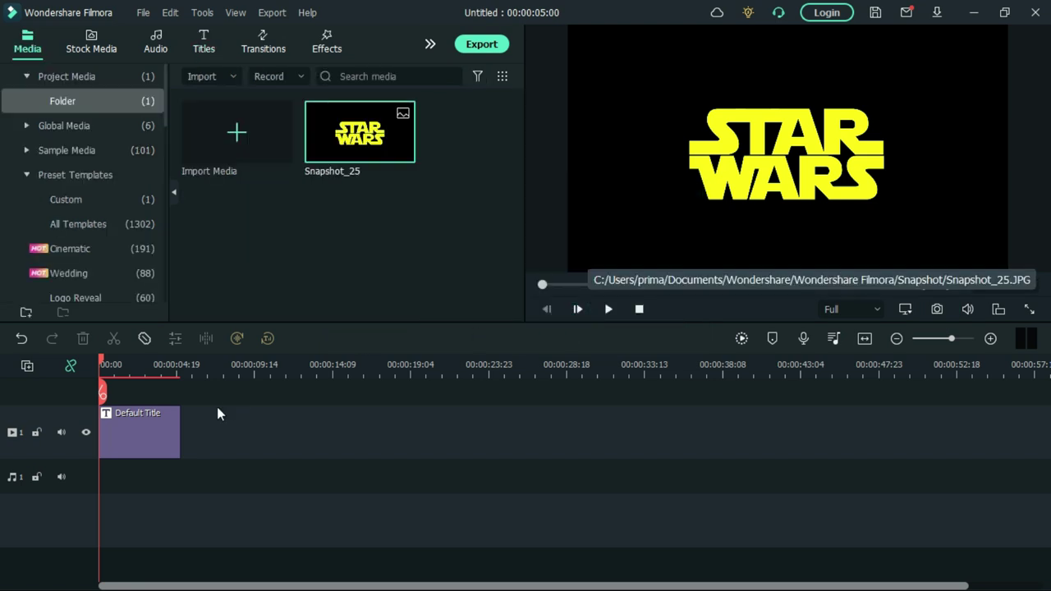
left_click(135, 434)
Reopen the title's properties and reset the line spacing to 0
right_click(135, 435)
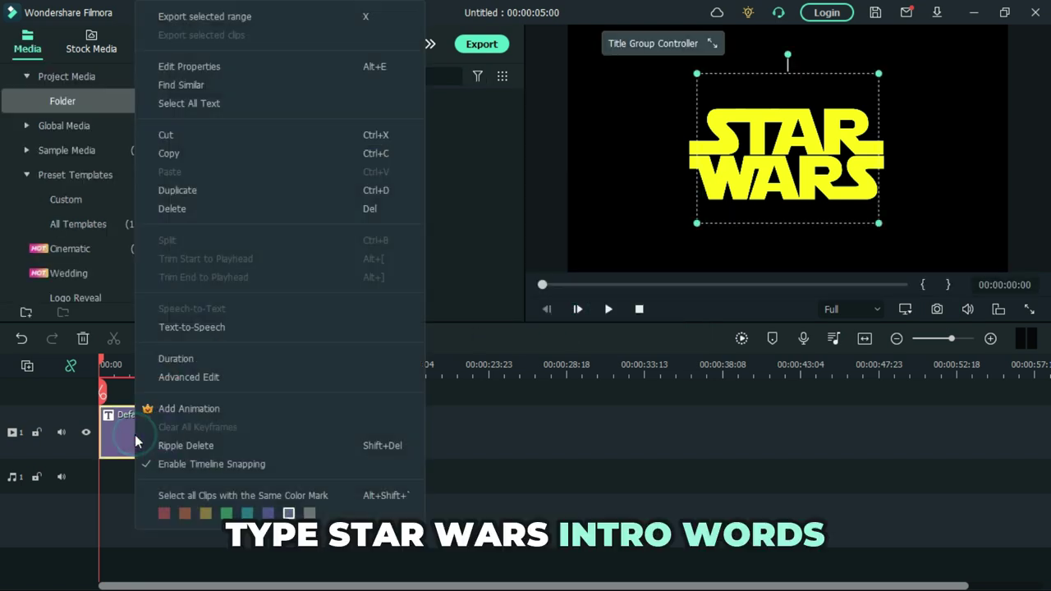
left_click(252, 73)
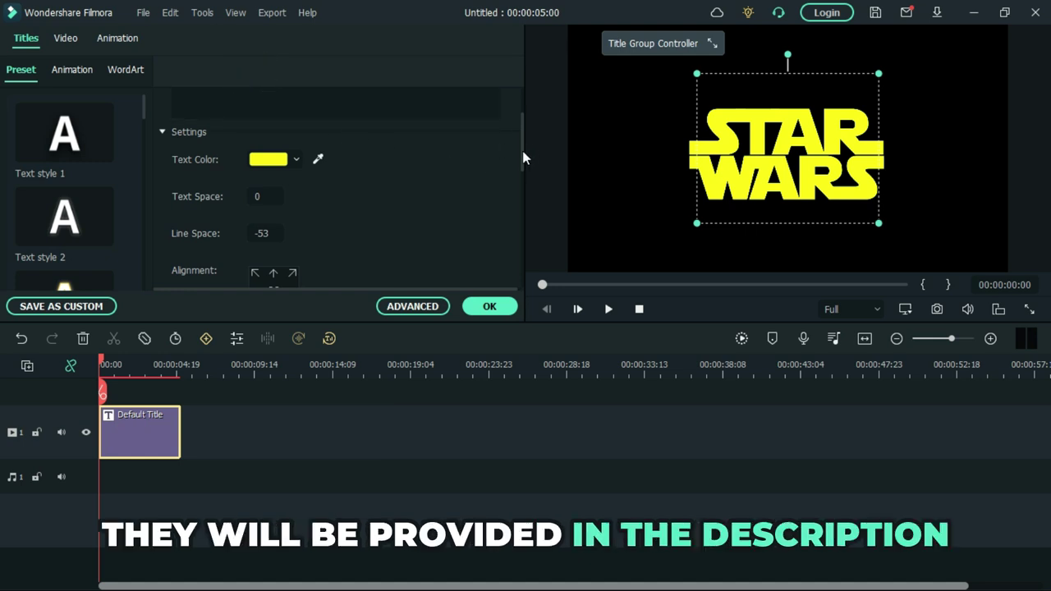
mouse_move(528, 158)
left_mouse_down()
mouse_move(521, 148)
mouse_move(522, 166)
left_mouse_up()
double_click(265, 213)
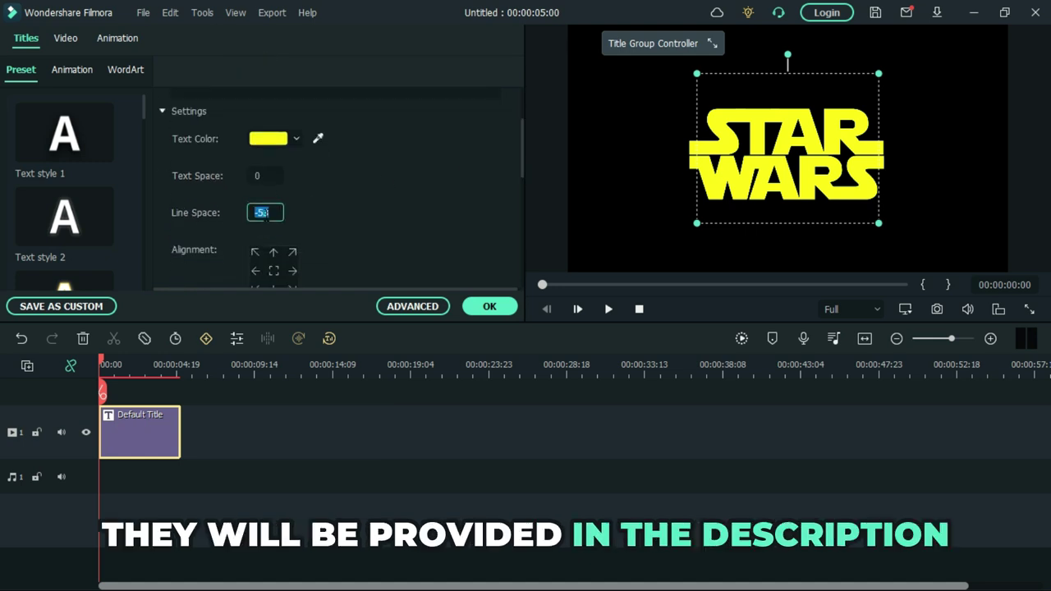
type("0")
left_click(408, 206)
Set size 40 and replace the STAR WARS text with the pasted crawl text
left_click_drag(520, 136, 521, 108)
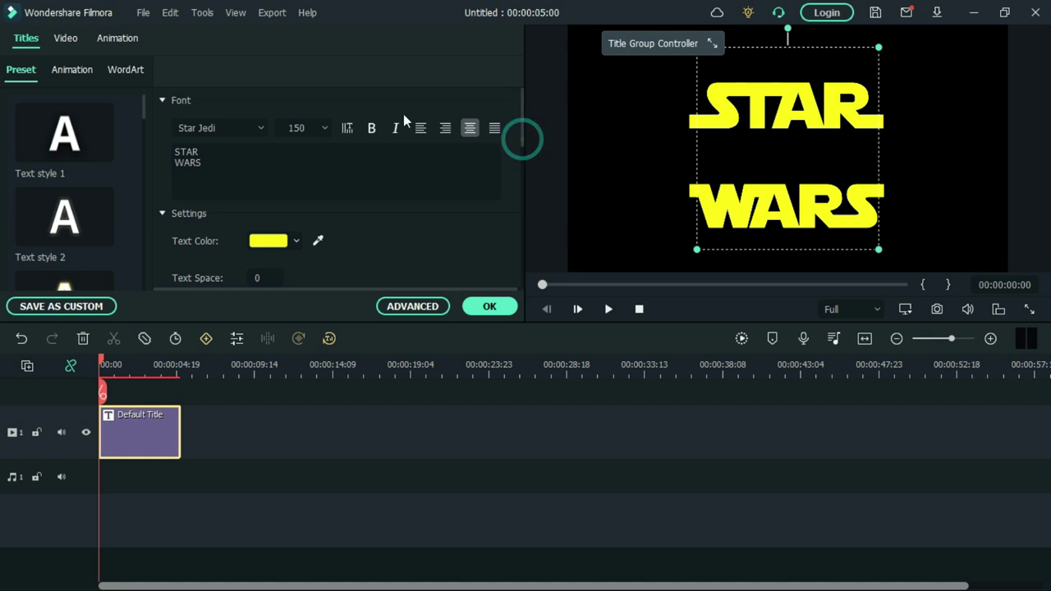
left_click(327, 131)
left_click_drag(328, 249, 327, 209)
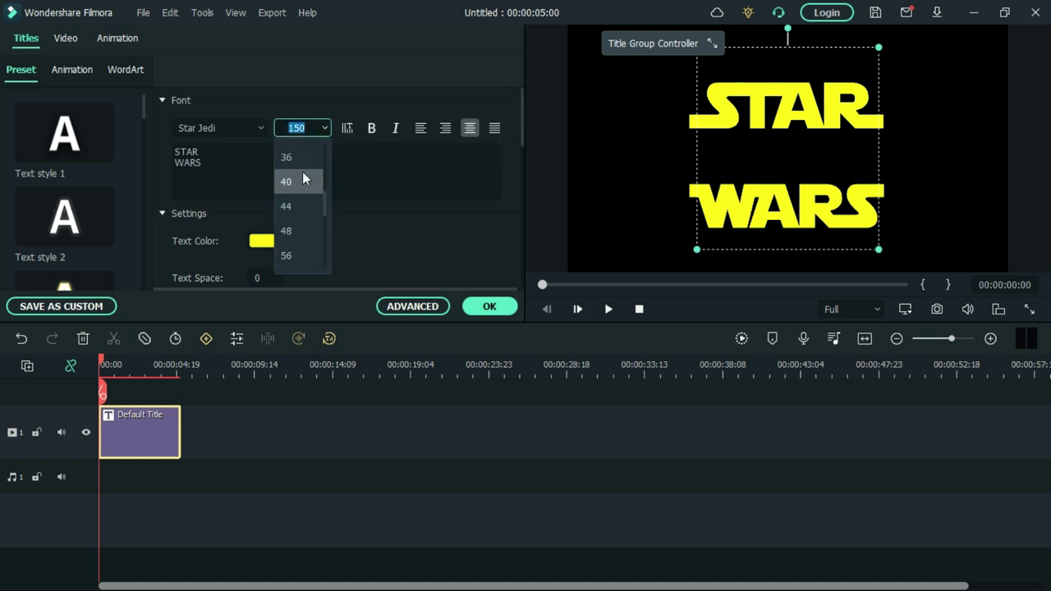
left_click(302, 171)
left_click(208, 172)
key("ctrl+a")
key("BackSpace")
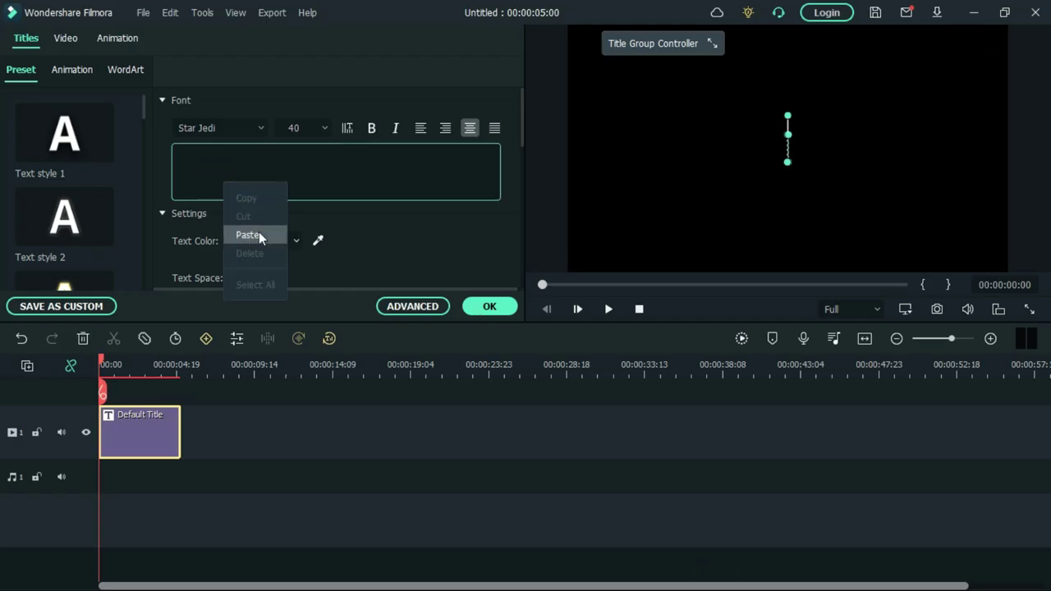
left_click(259, 231)
Set the crawl text to Chelsea Market at font size 20
left_click(325, 127)
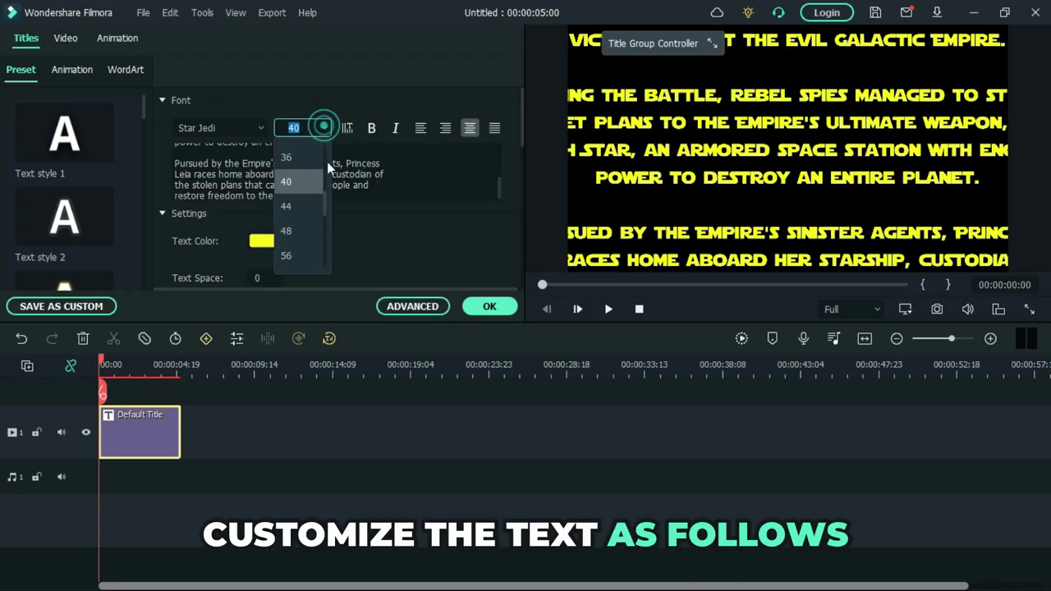
left_click_drag(325, 205, 327, 179)
left_click(285, 157)
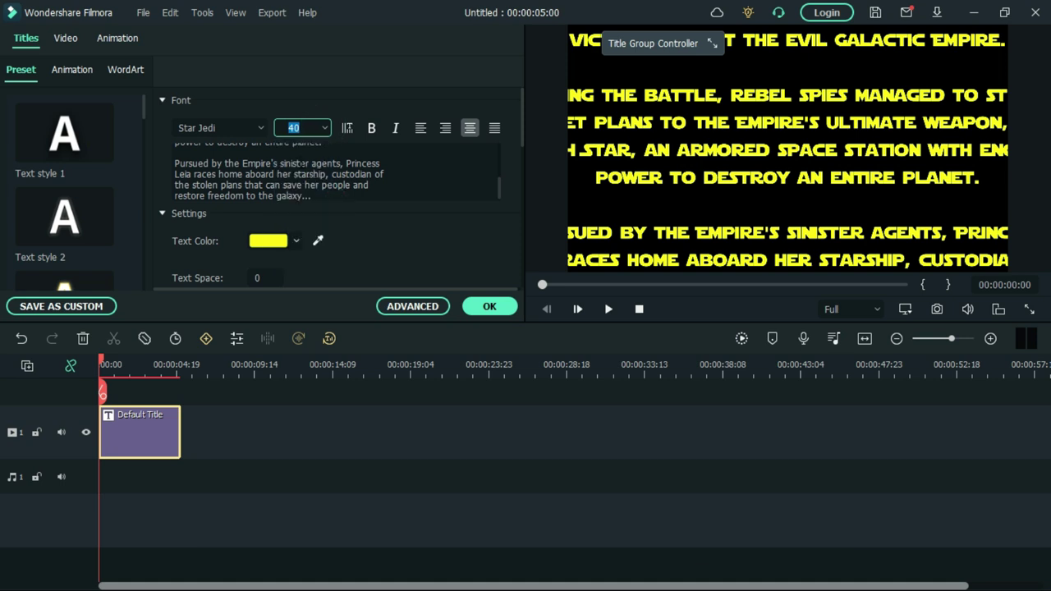
left_click(259, 126)
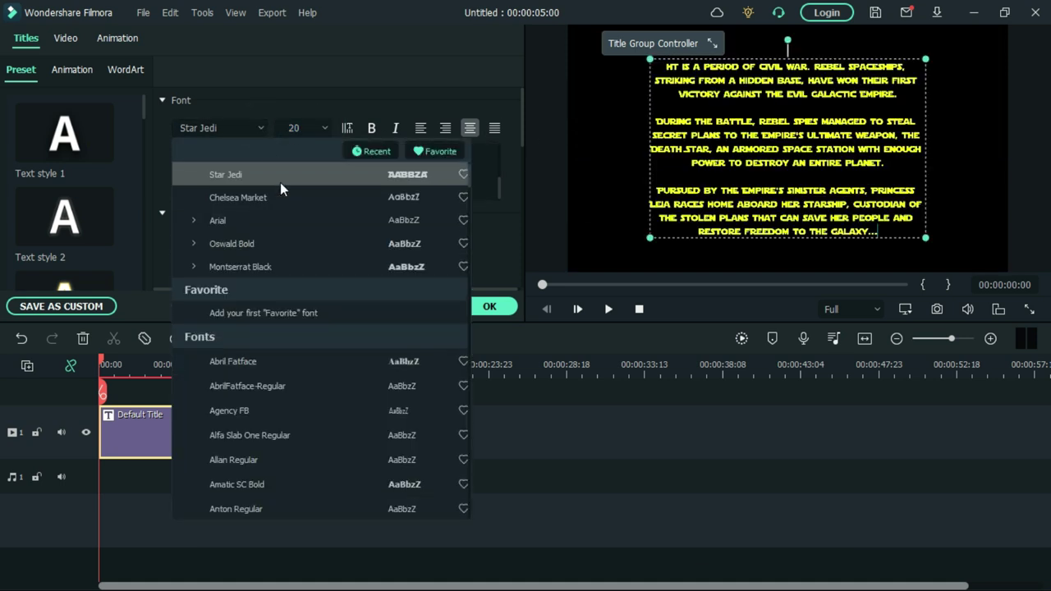
left_click(292, 202)
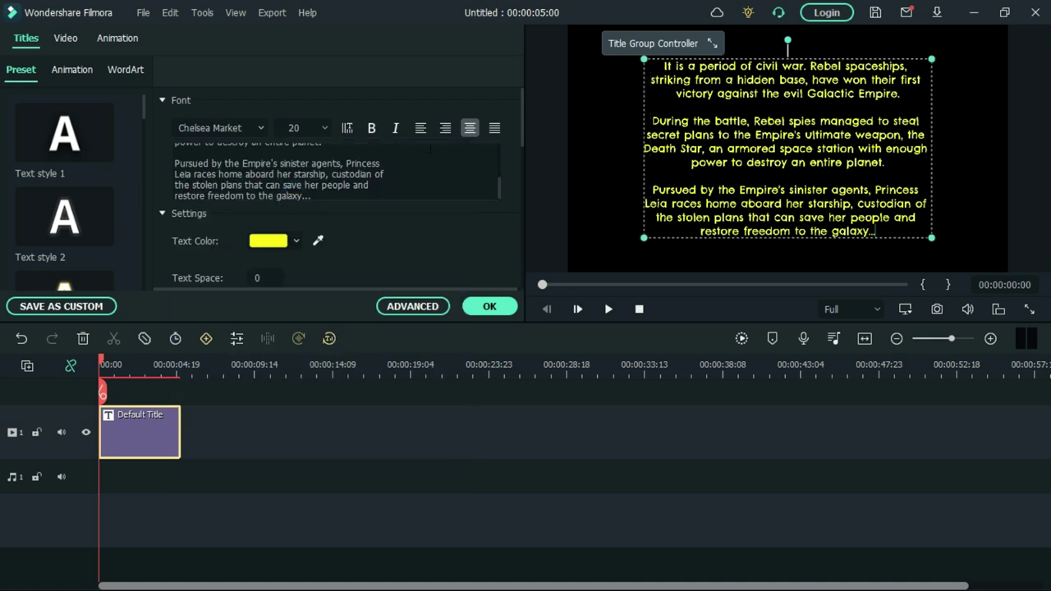
Add an EPISODE 1 heading line above the first paragraph and confirm the changes
left_click_drag(499, 188, 512, 120)
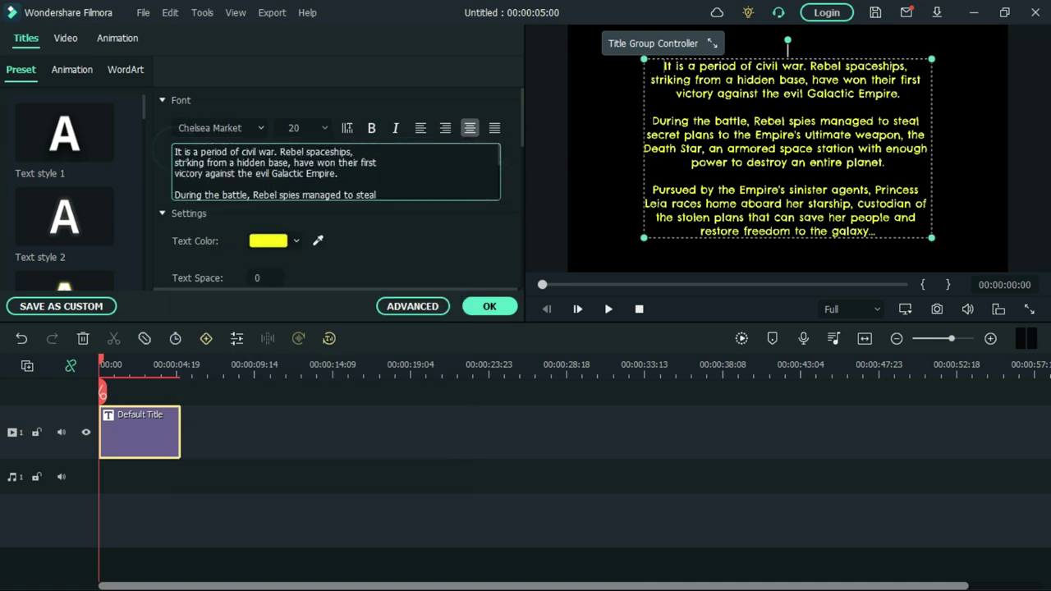
key("Return")
left_click(184, 153)
type("E")
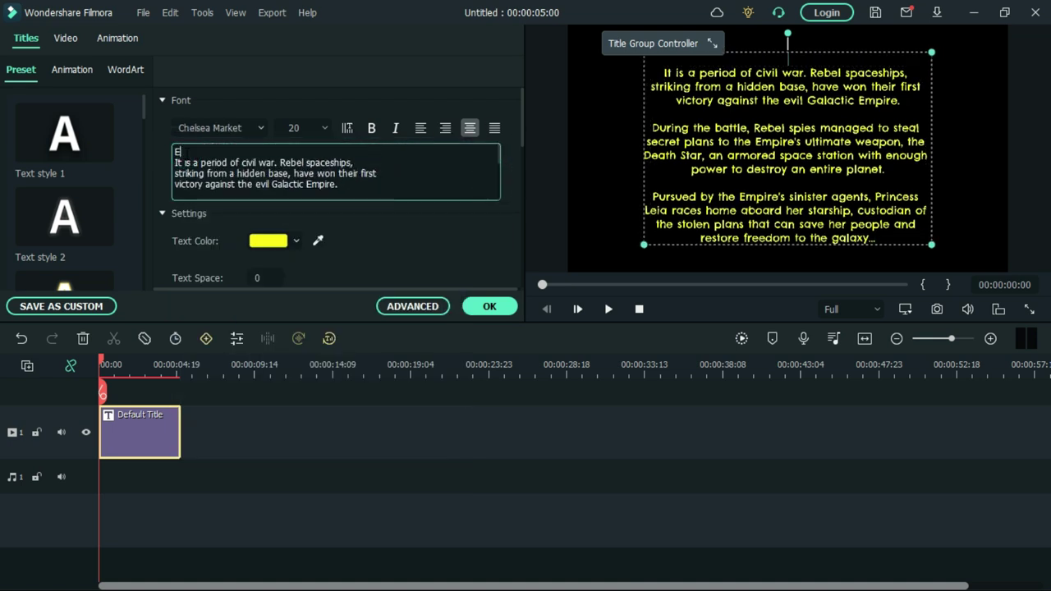
type("PISODE 1")
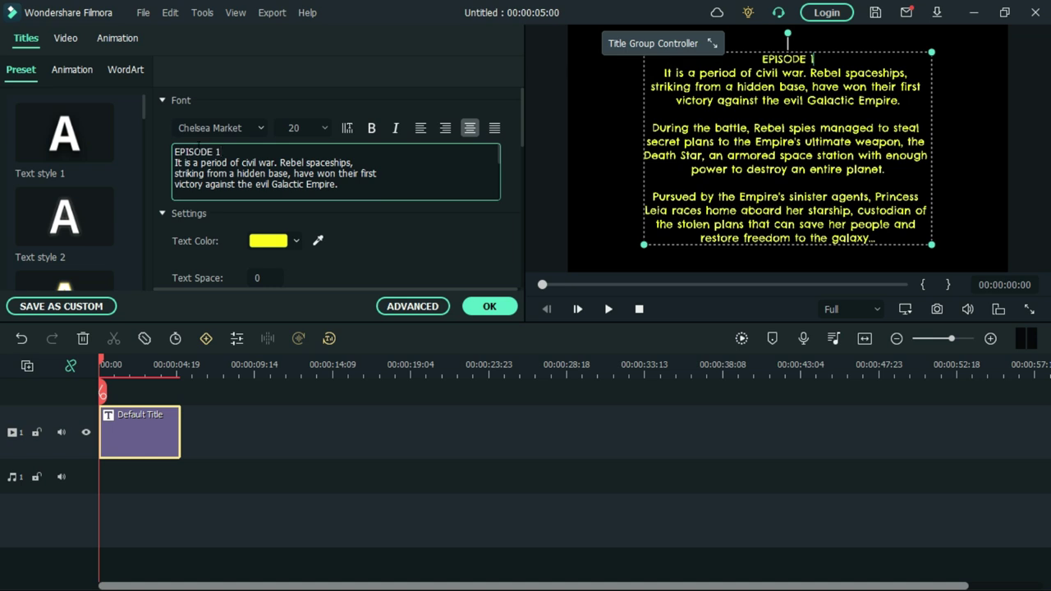
left_click(489, 305)
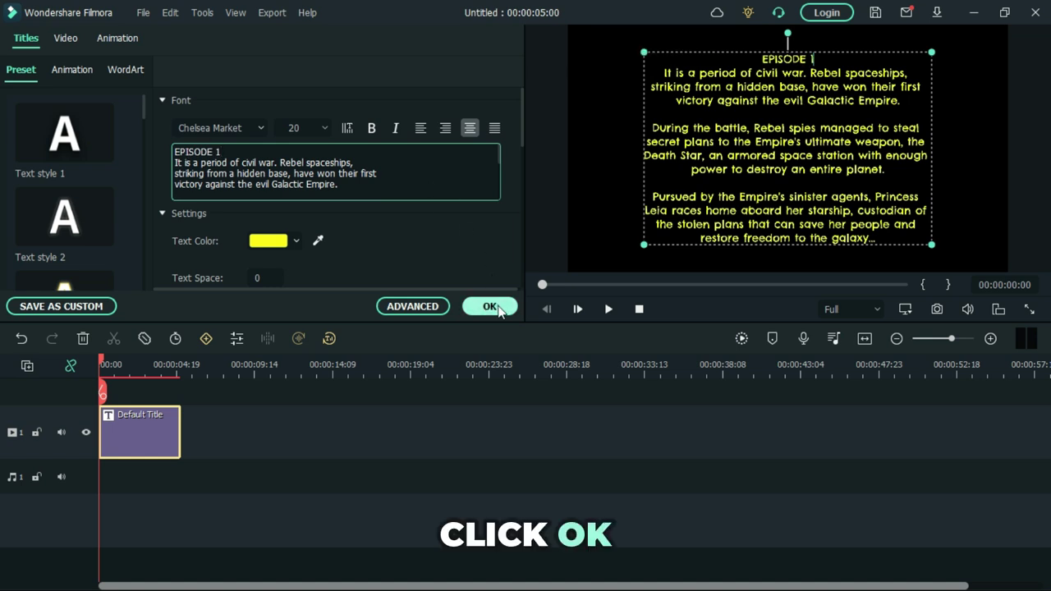
Save the crawl text frame as Snapshot_26
left_click(354, 431)
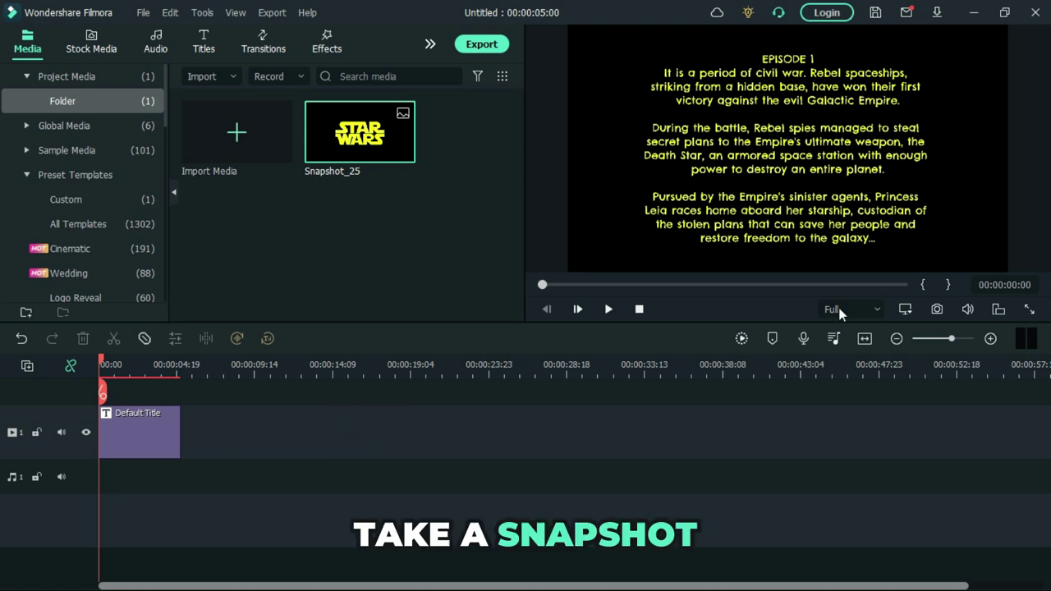
left_click(935, 310)
left_click(573, 325)
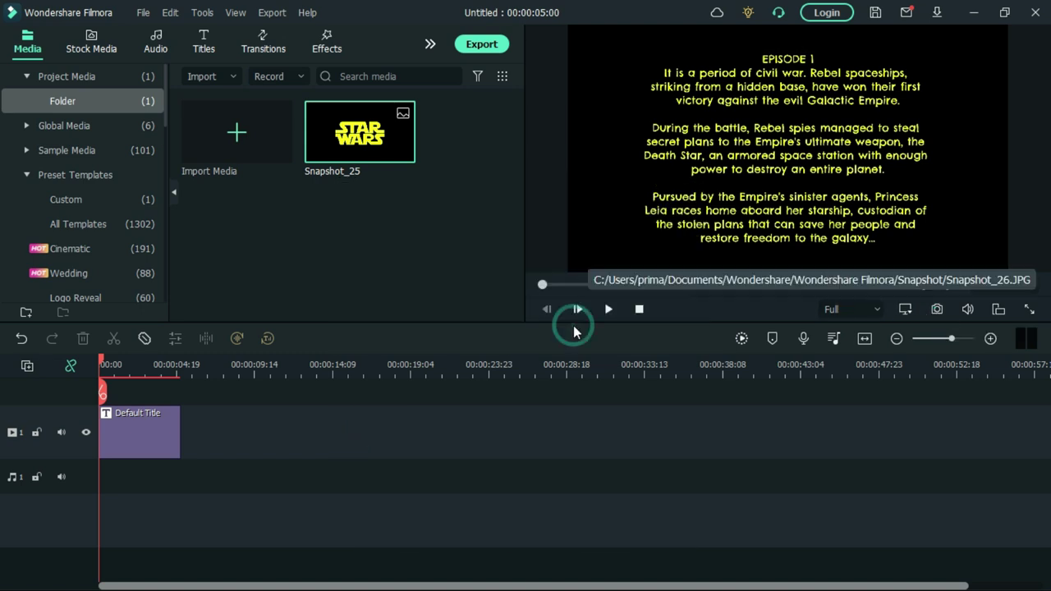
Delete the title clip and place Snapshot_26 at the start of the video track
left_click(136, 448)
key("Delete")
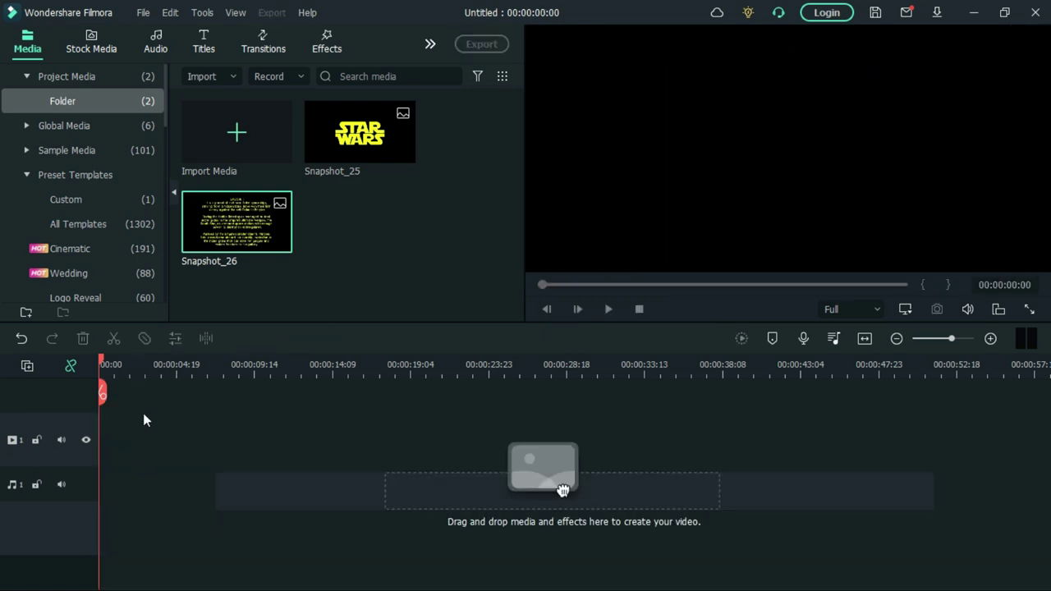
left_click_drag(235, 218, 210, 435)
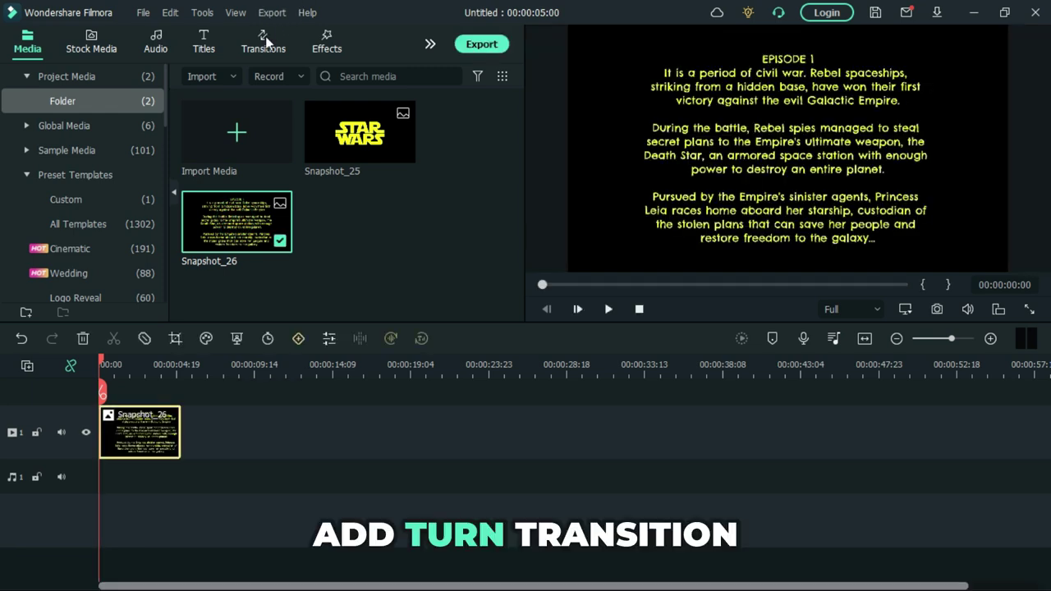
Apply the Turn transition from Favorites to the crawl clip
left_click(263, 36)
left_click(131, 78)
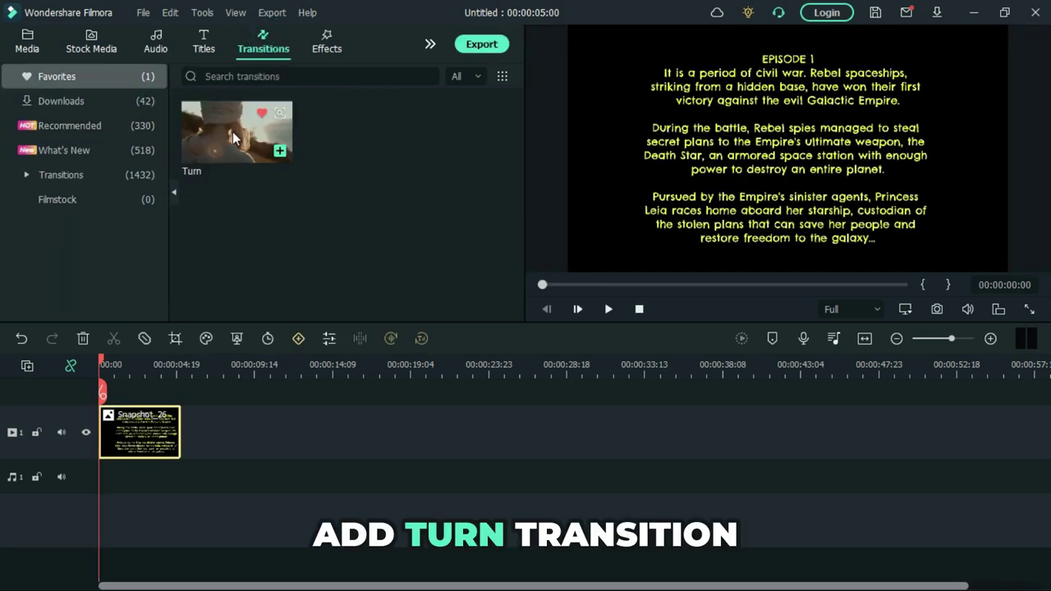
left_click_drag(208, 133, 91, 433)
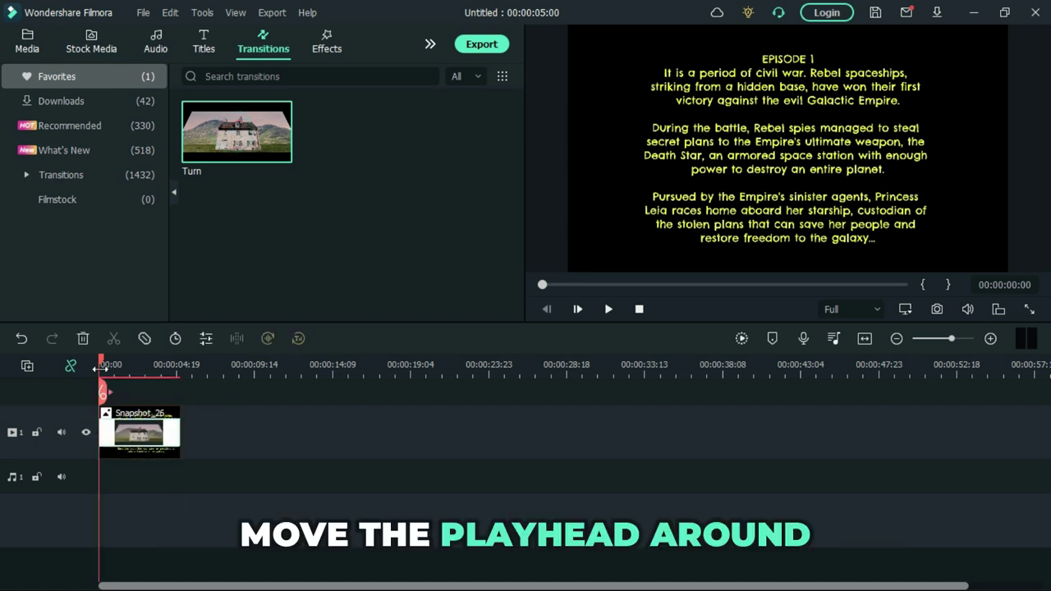
Zoom the timeline and move the playhead to 00:00:01:23 for a snapshot
left_click_drag(101, 362, 131, 362)
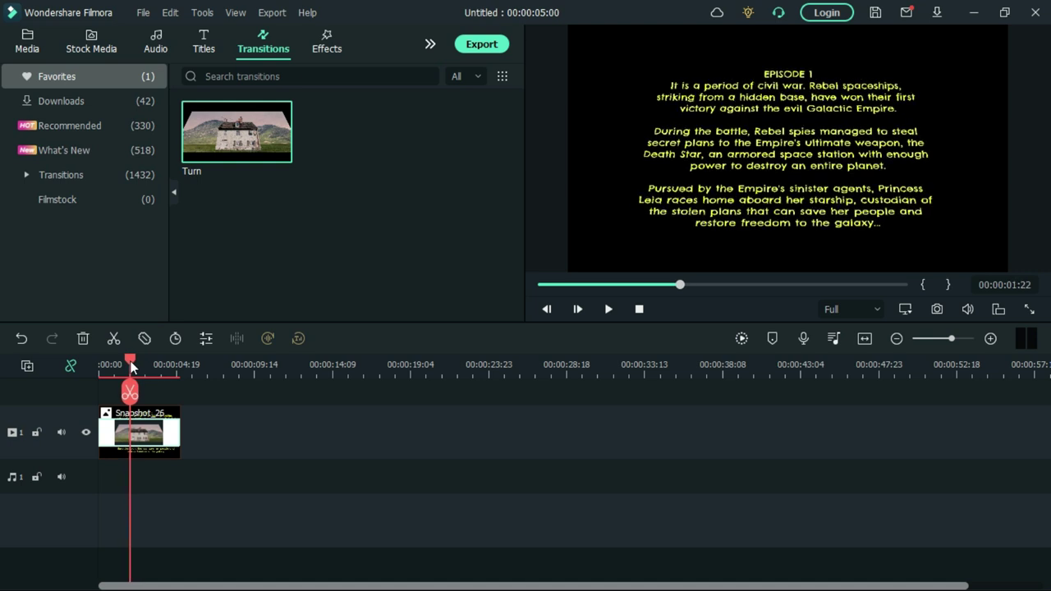
left_click(990, 338)
left_click_drag(191, 365, 192, 365)
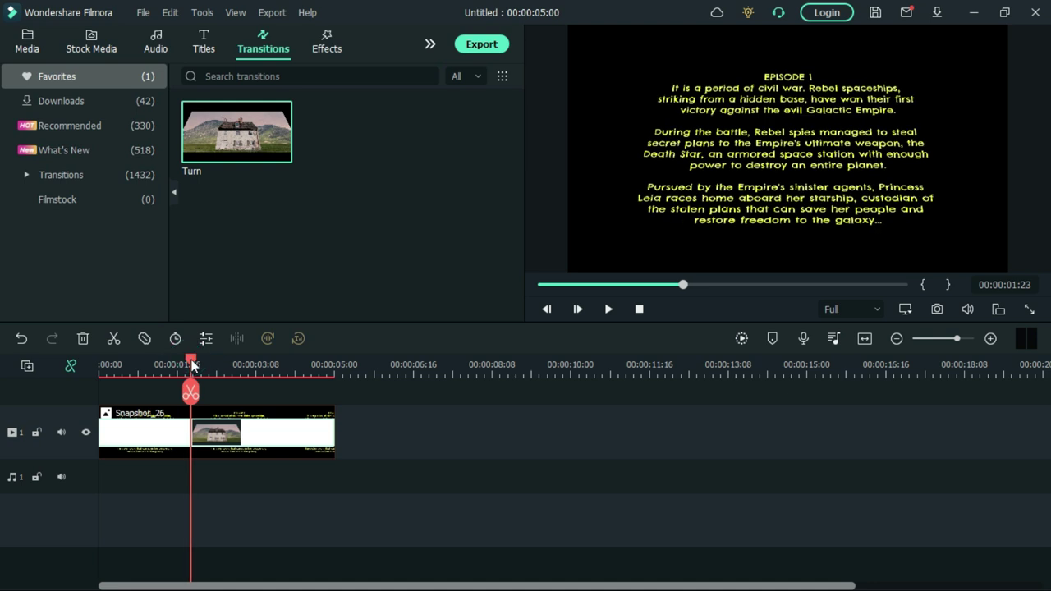
left_click(937, 310)
Save the mid-transition frame as Snapshot_27, then delete Snapshot_26 from timeline and media
left_click(555, 322)
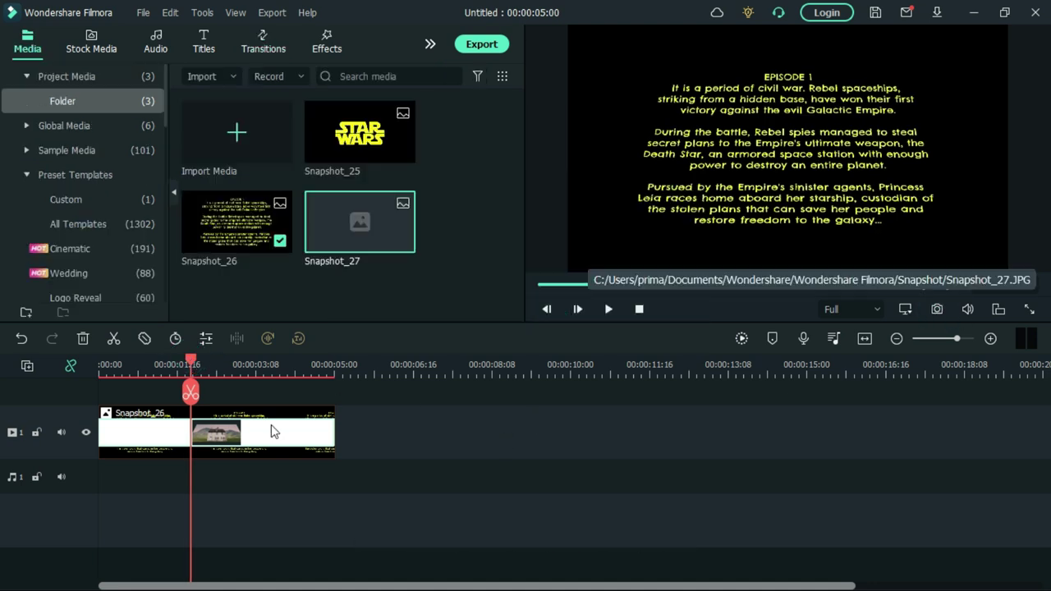
left_click(279, 440)
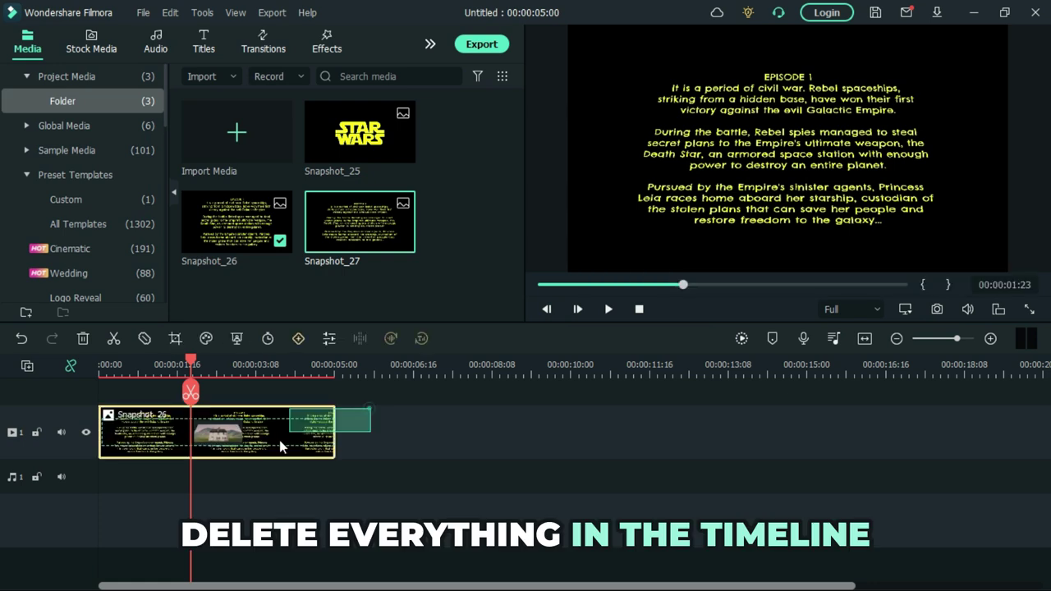
key("Delete")
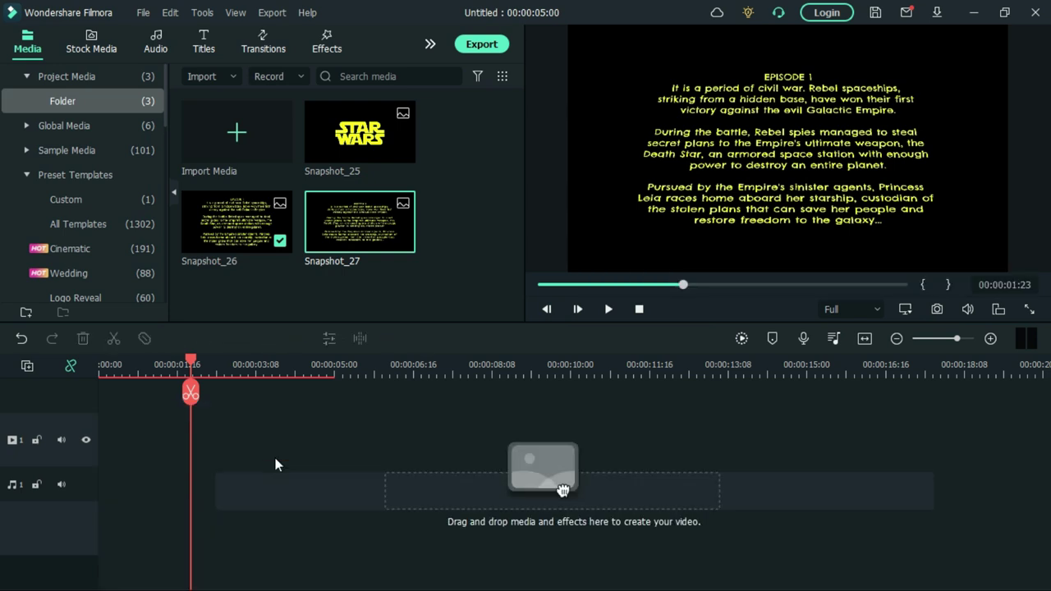
double_click(251, 230)
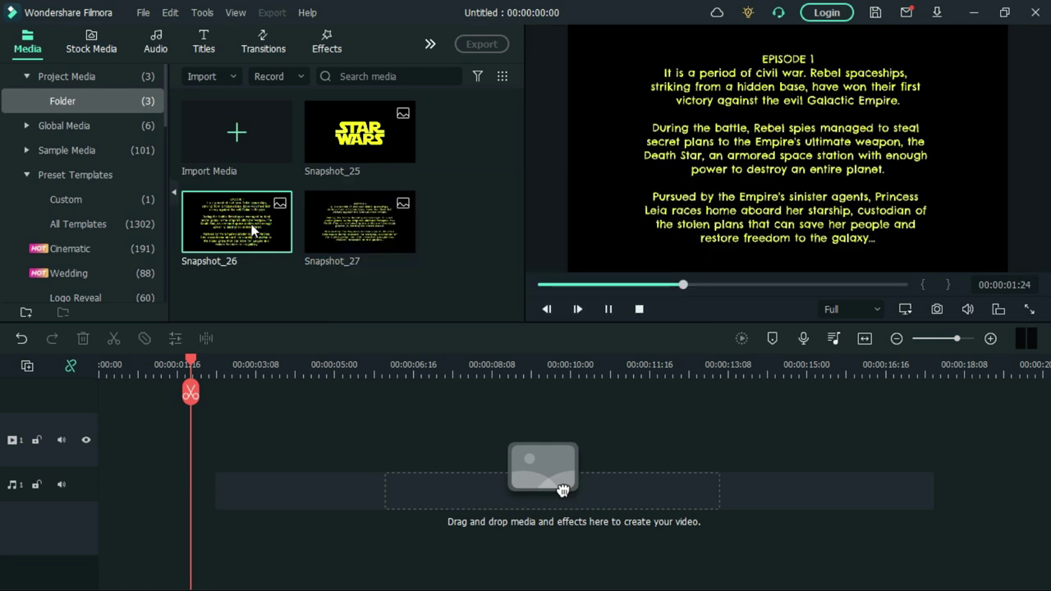
key("Delete")
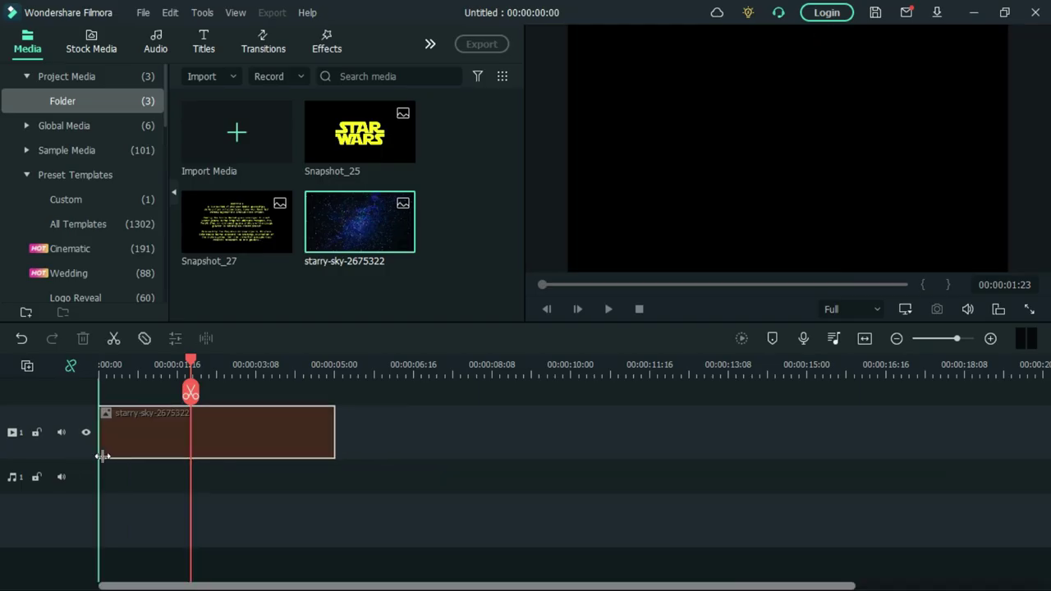
Lengthen the starry-sky-2675322 clip to 8:09 and apply the Star Wars 3D LUT
left_click_drag(331, 435, 494, 438)
right_click(239, 439)
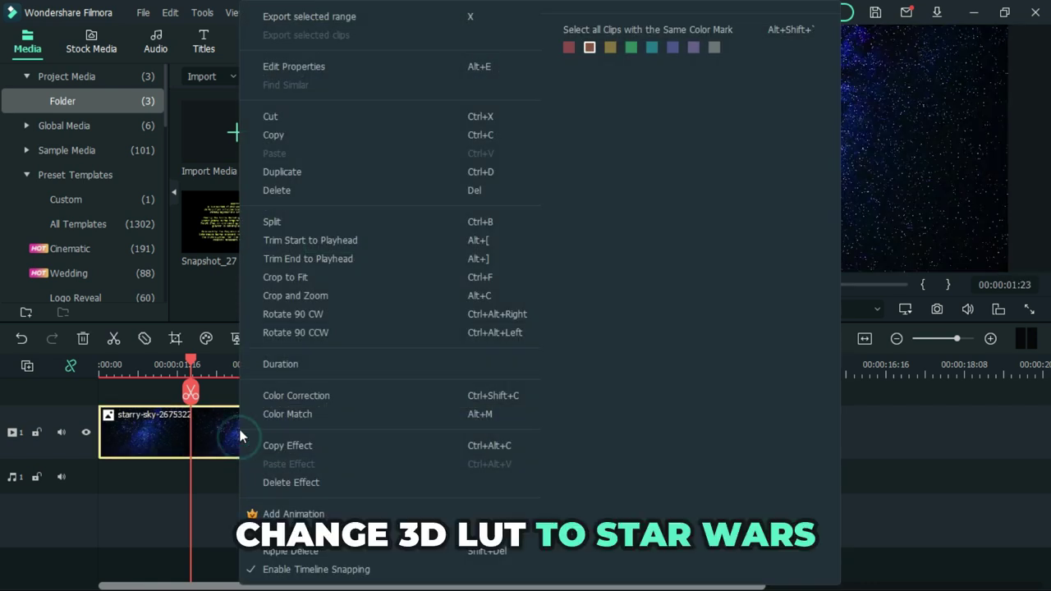
left_click(331, 66)
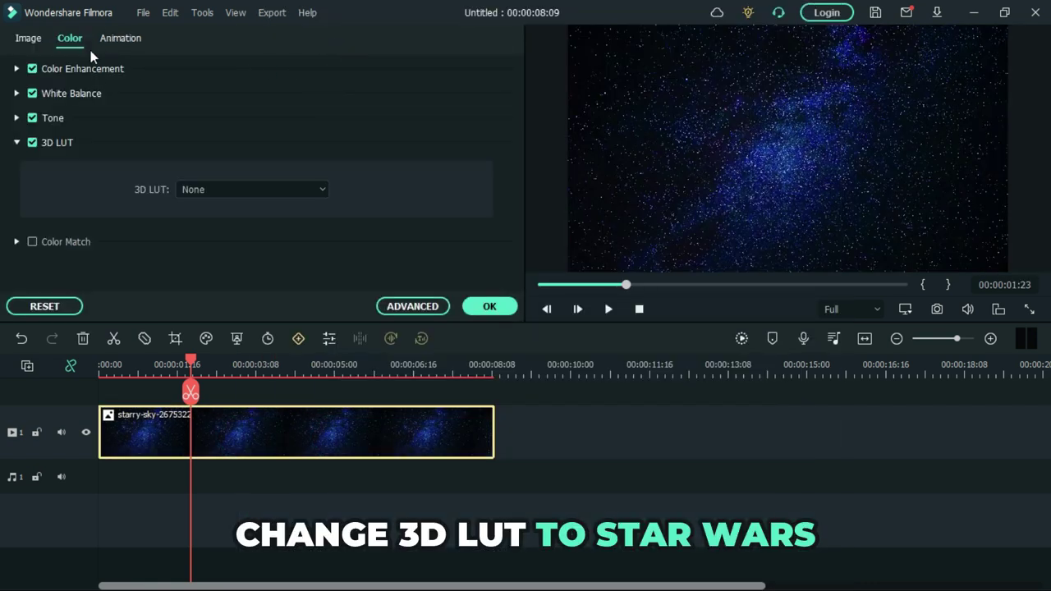
left_click(325, 189)
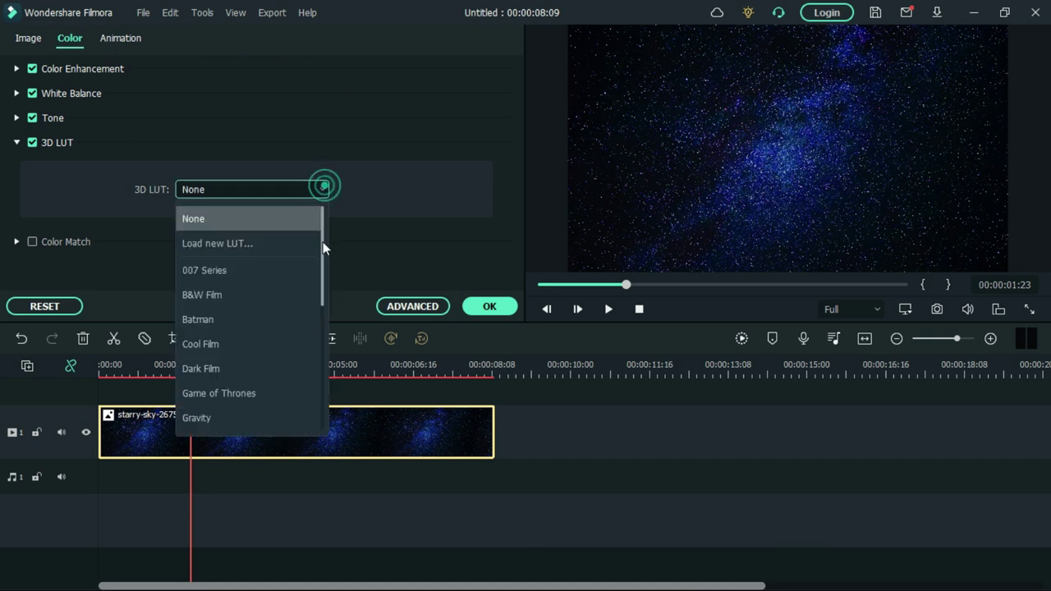
left_click_drag(323, 243, 325, 312)
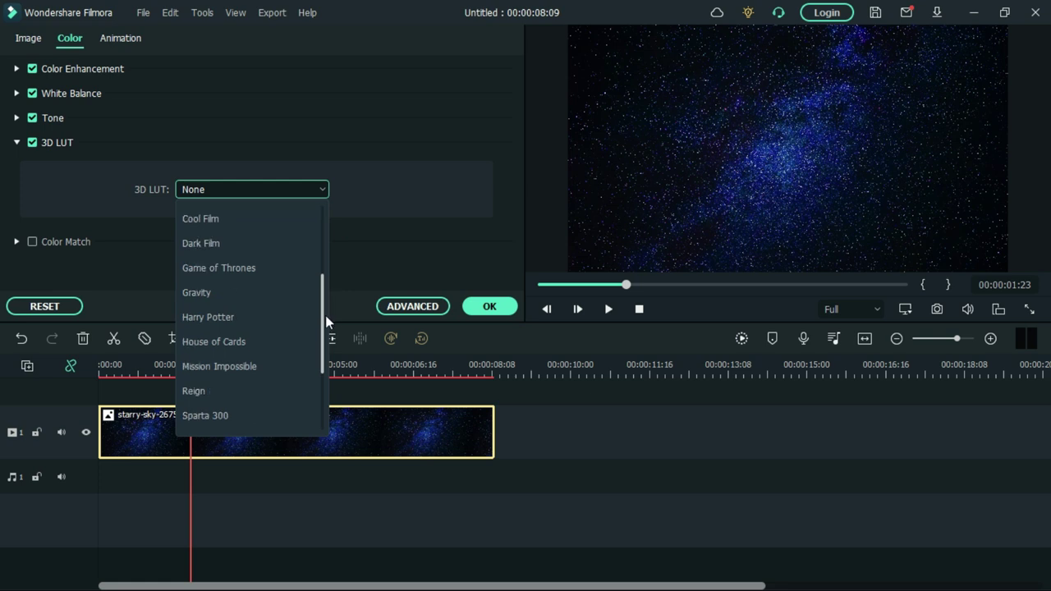
scroll(326, 322, "down", 1)
left_click(237, 416)
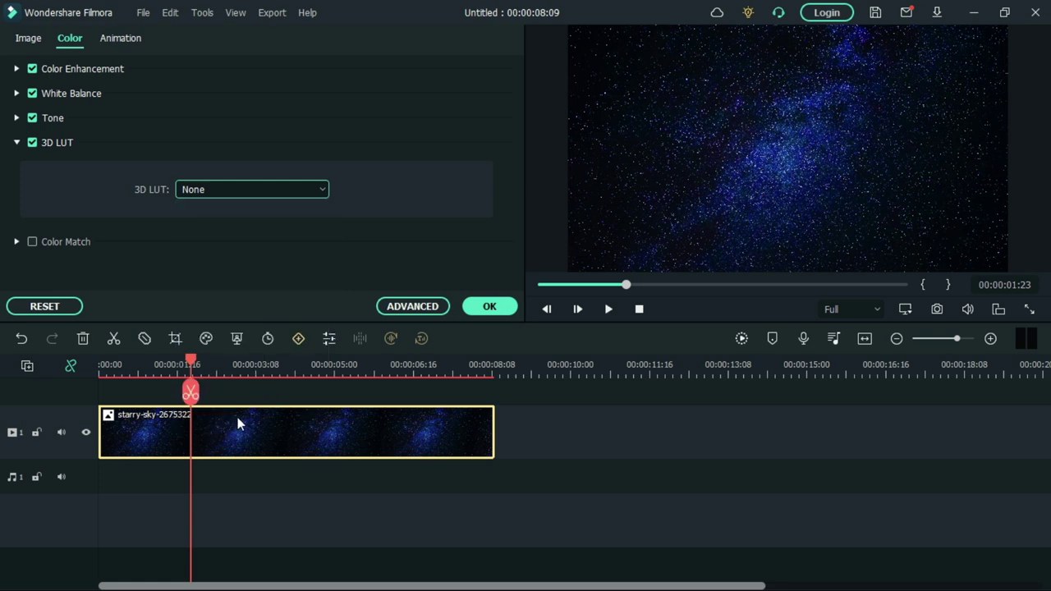
left_click(497, 309)
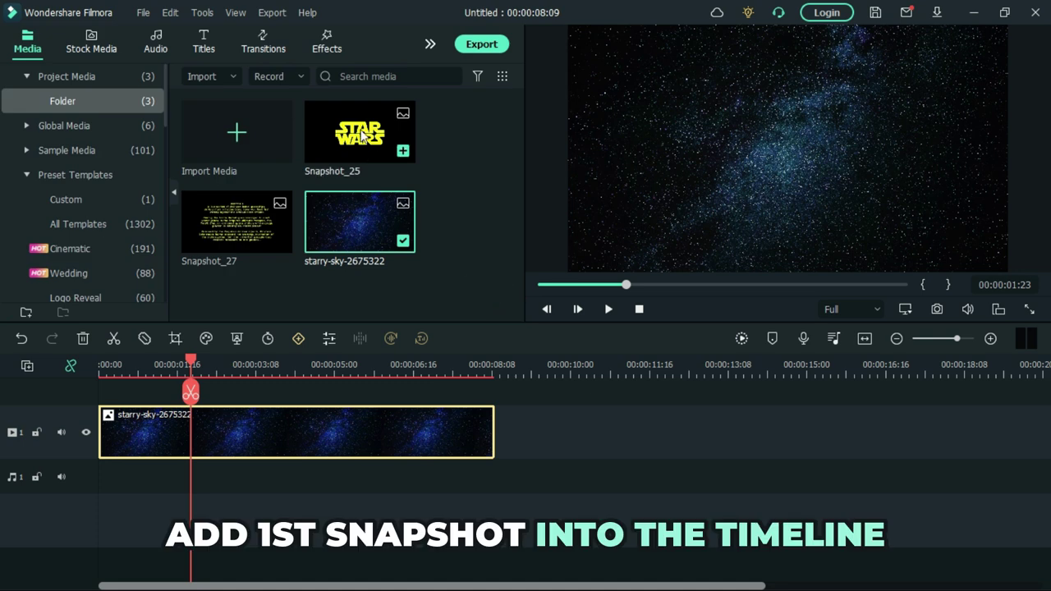
Place Snapshot_25 on track 2 above the sky clip and open its properties
left_click_drag(371, 148, 88, 393)
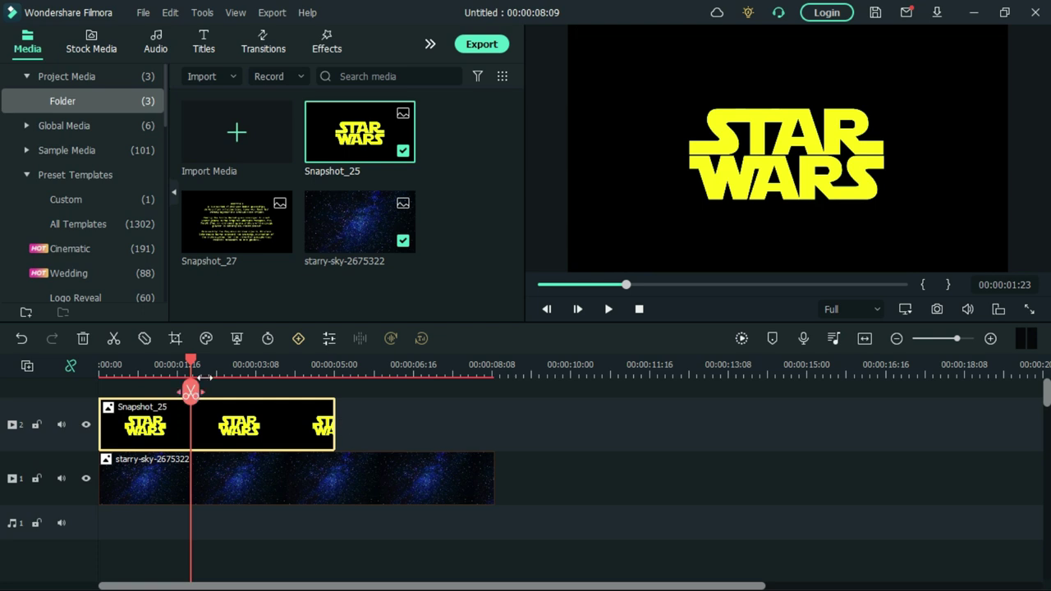
left_click_drag(191, 363, 101, 371)
right_click(193, 424)
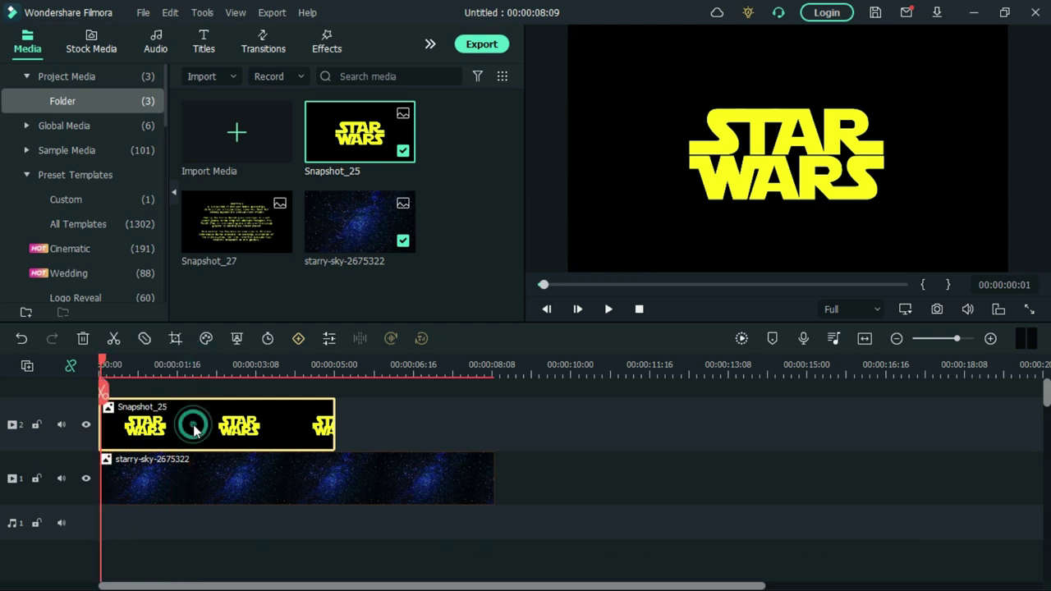
left_click(311, 64)
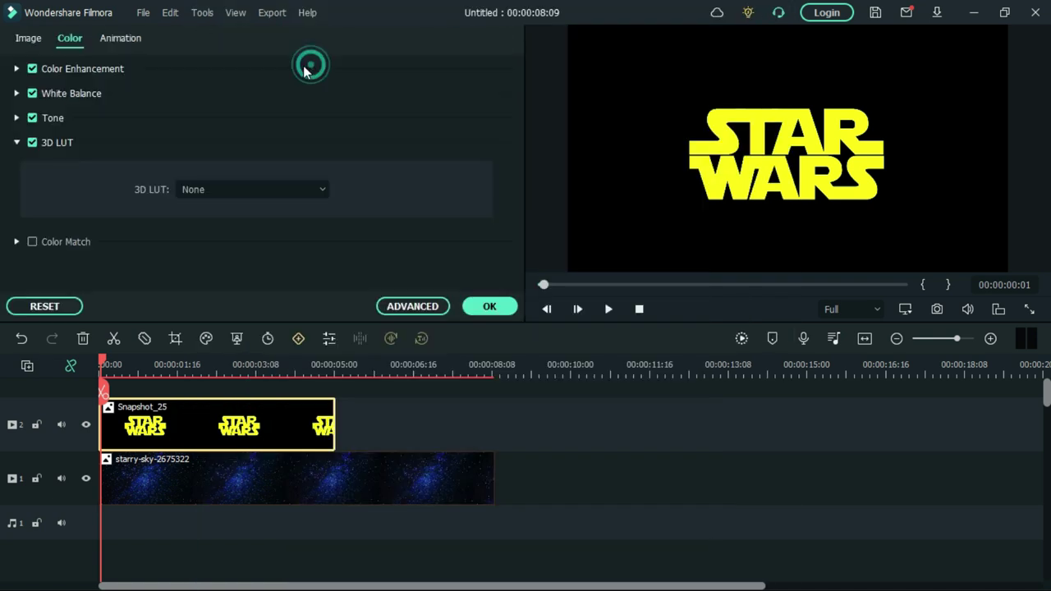
Set the logo's compositing blending mode to Lighten and confirm
left_click(26, 39)
left_click(322, 172)
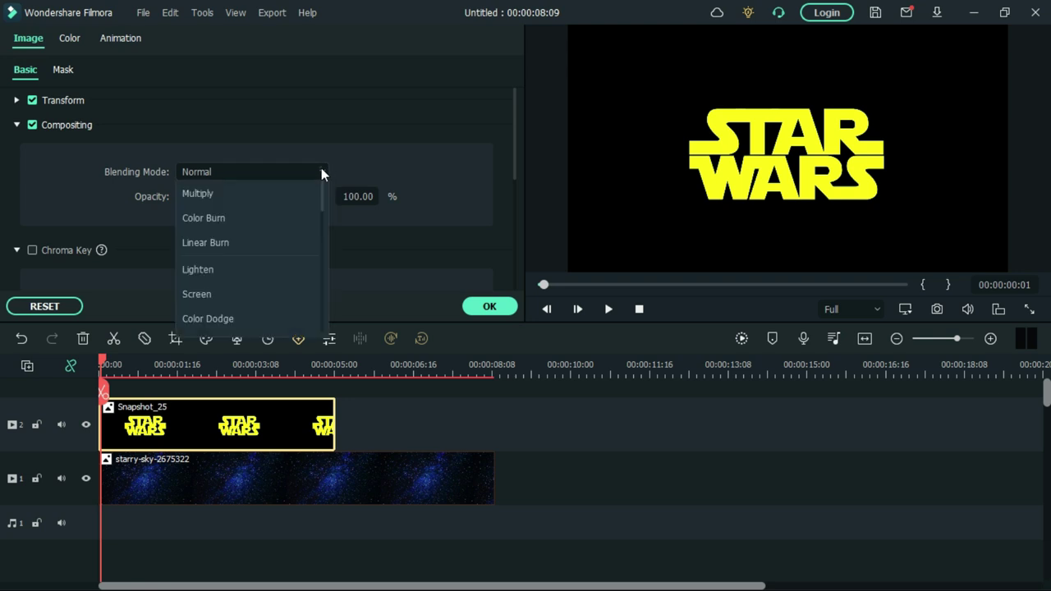
left_click_drag(323, 208, 325, 222)
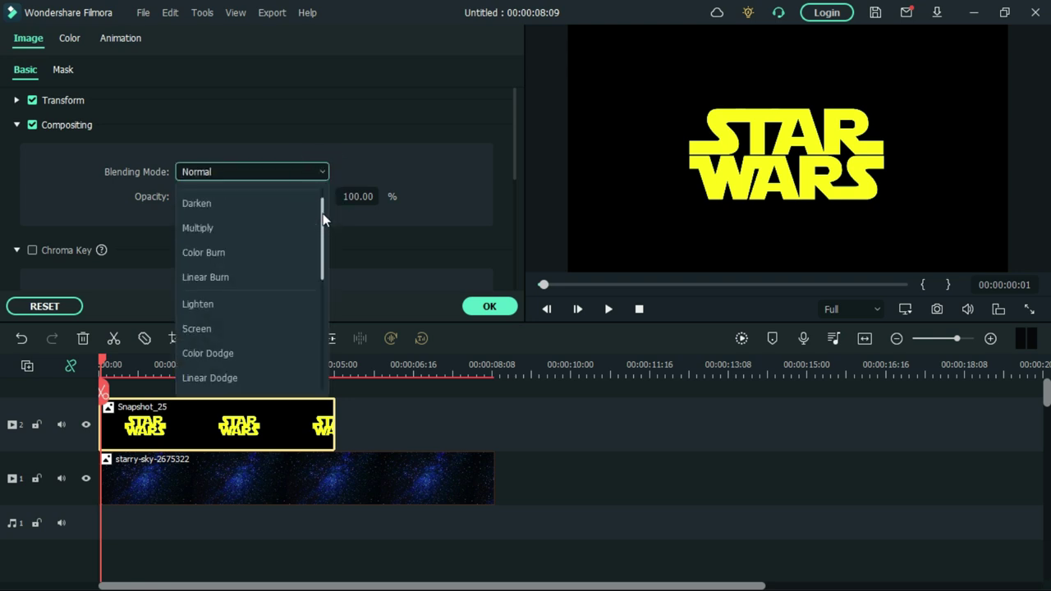
left_click(242, 304)
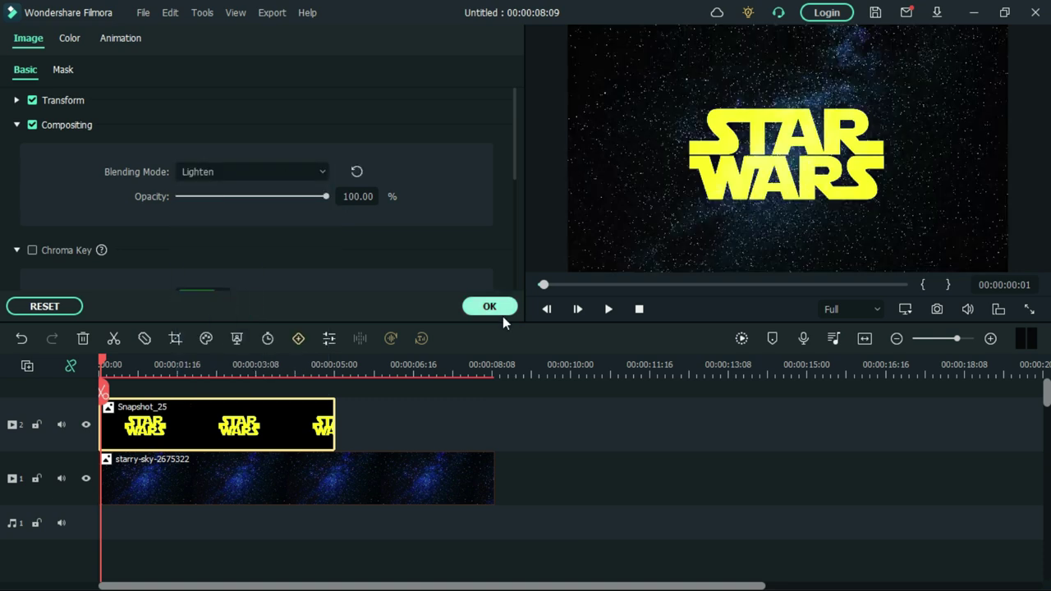
left_click(498, 307)
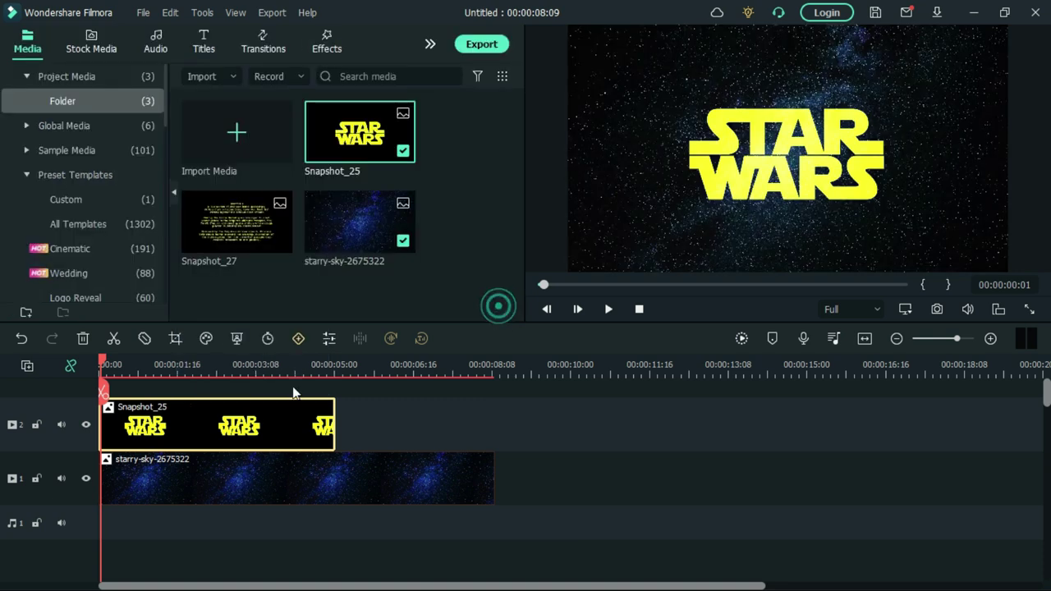
Add a starting keyframe on the logo clip with Scale set to 200%
left_click(301, 341)
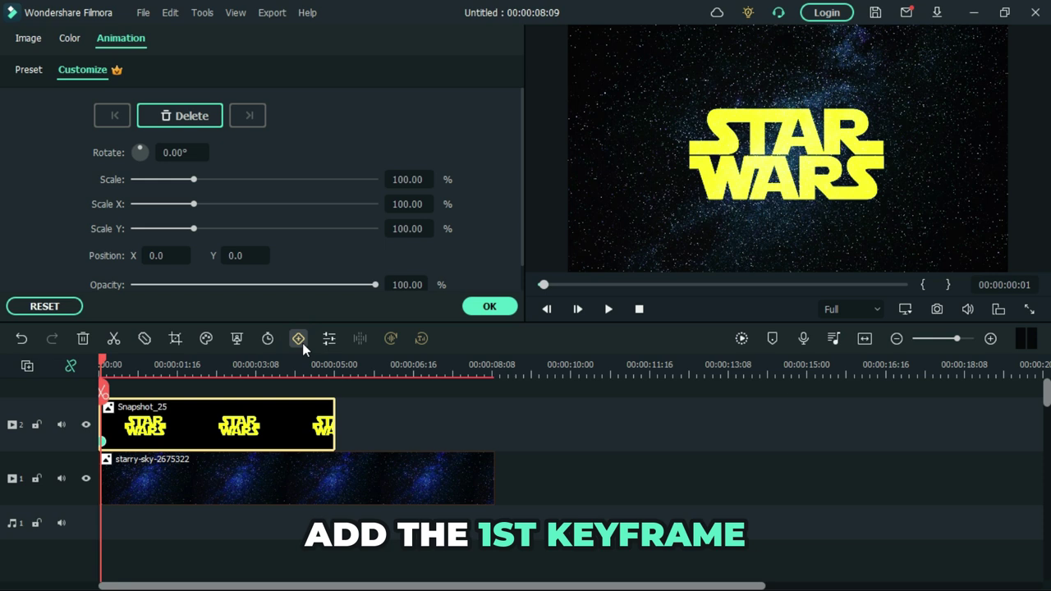
double_click(399, 179)
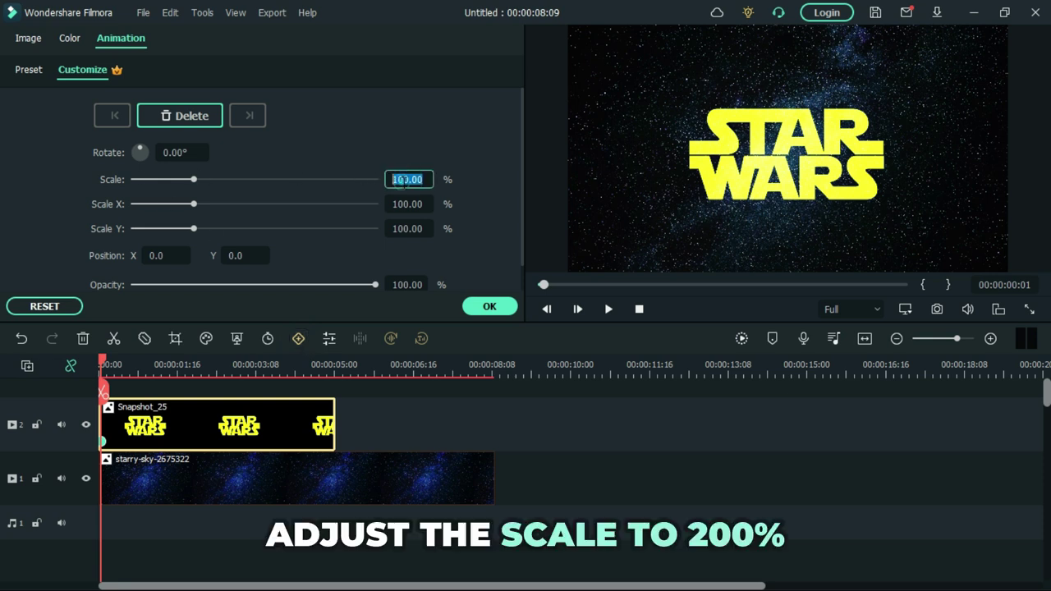
type("200")
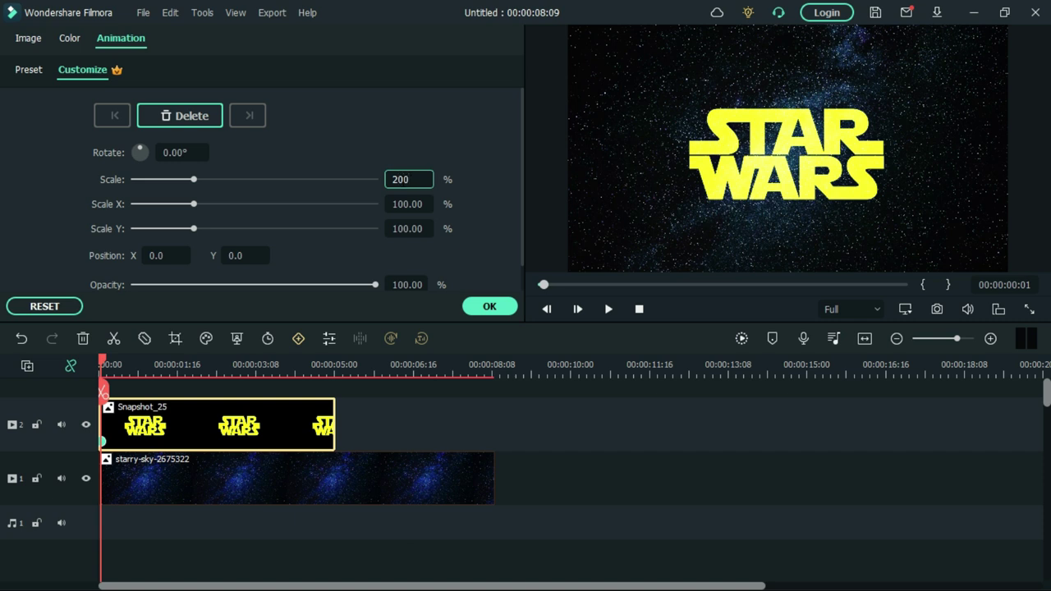
left_click(474, 112)
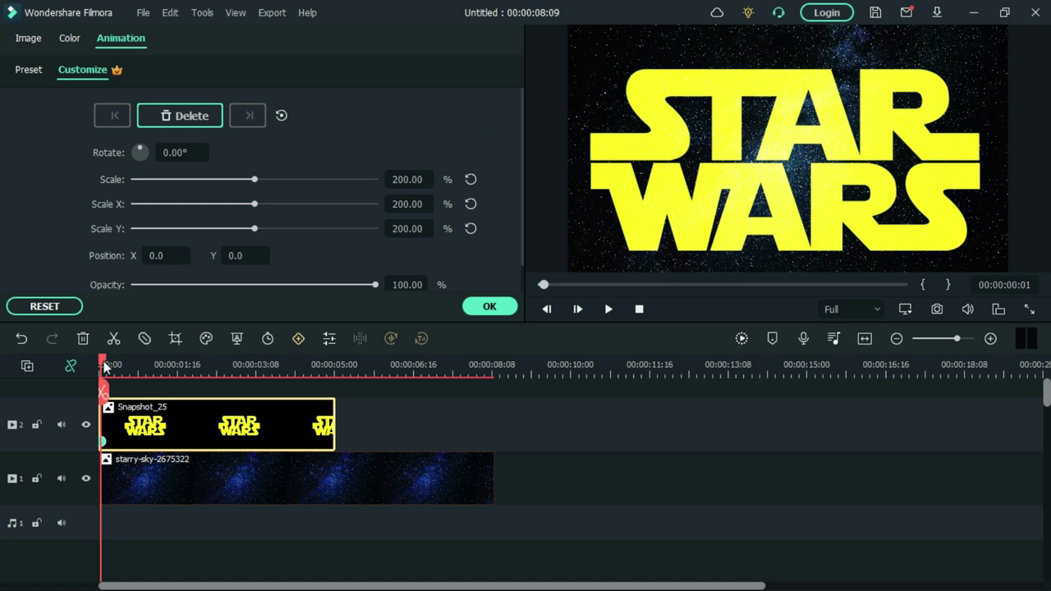
Add a second keyframe at 00:00:04:21 with Scale 10% and confirm the animation
left_click_drag(102, 367, 328, 388)
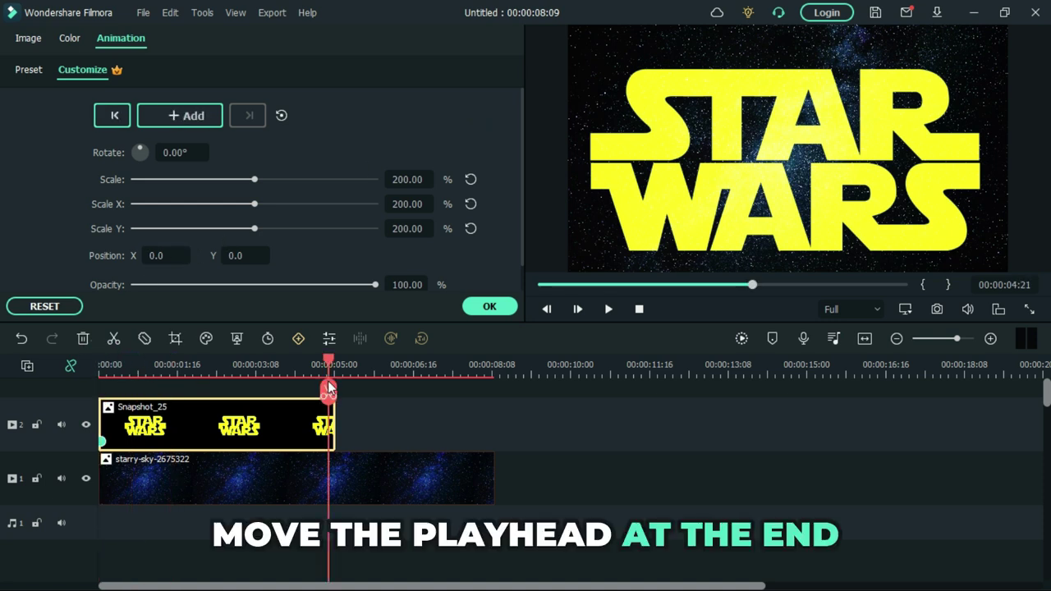
left_click(210, 116)
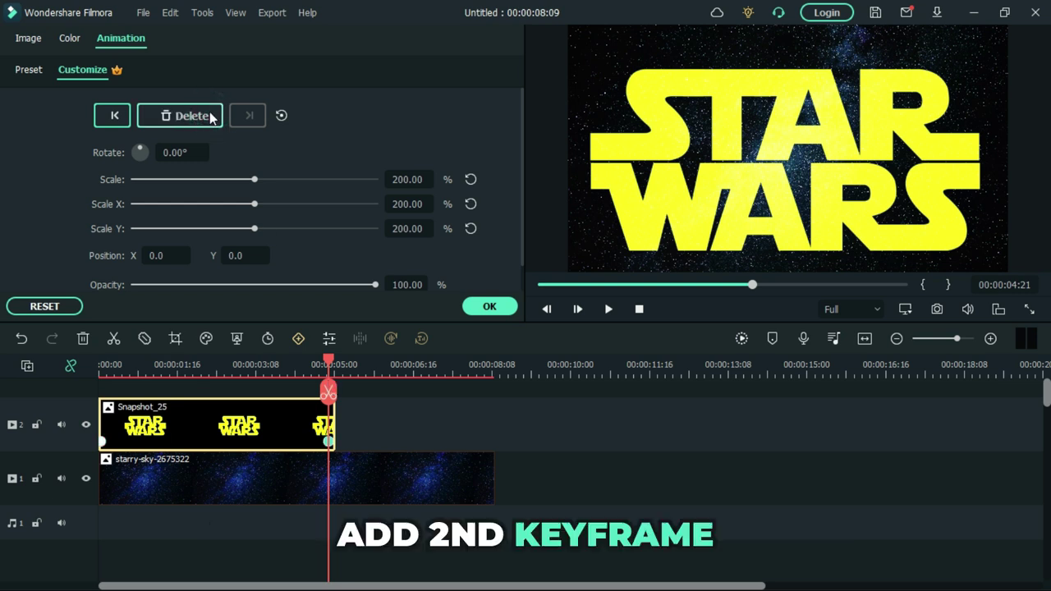
left_click(404, 178)
type("10")
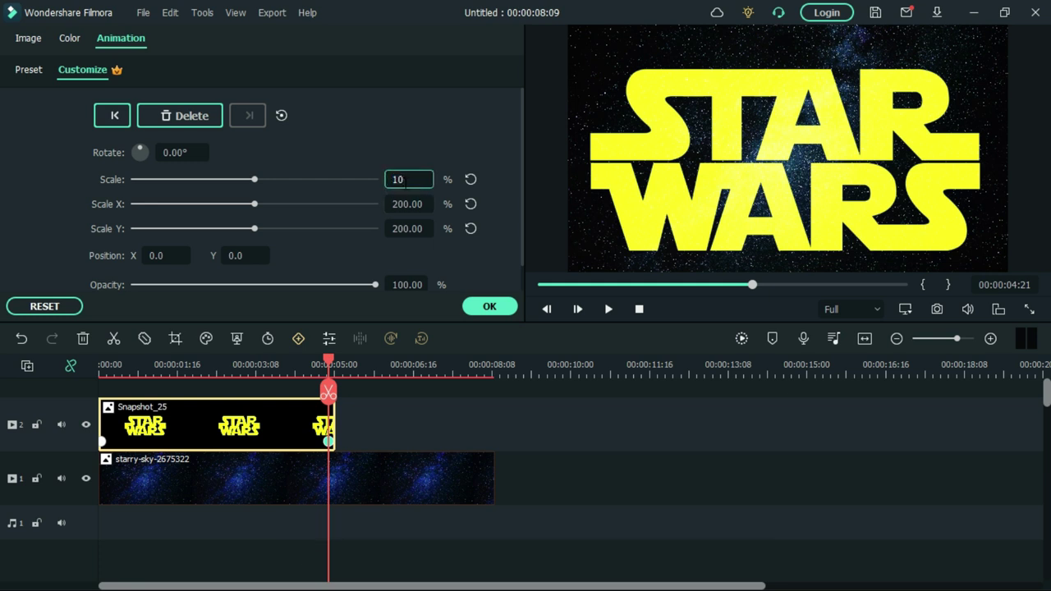
key("Return")
left_click(451, 115)
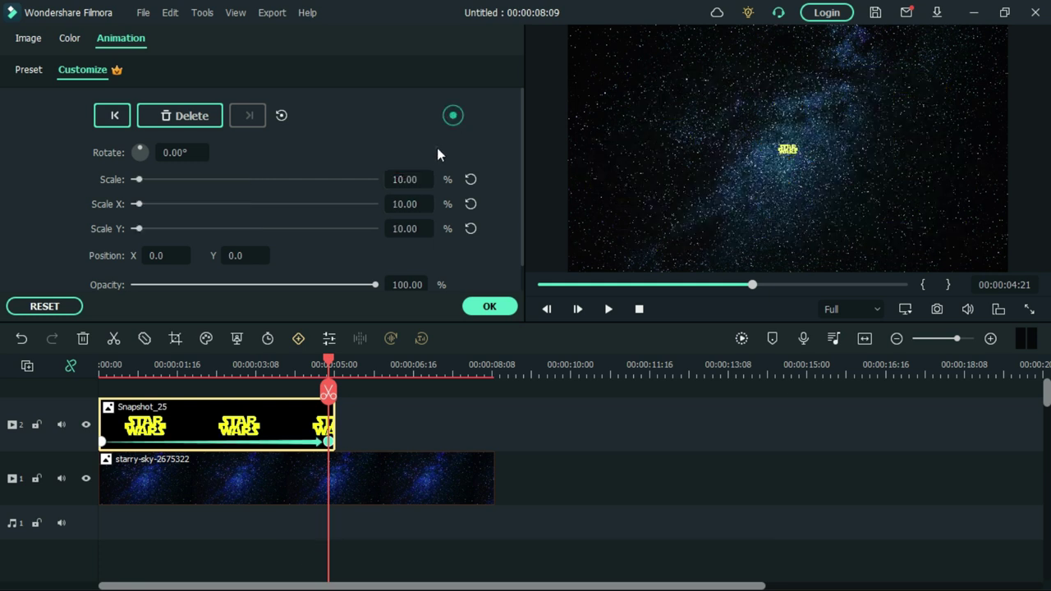
left_click(340, 442)
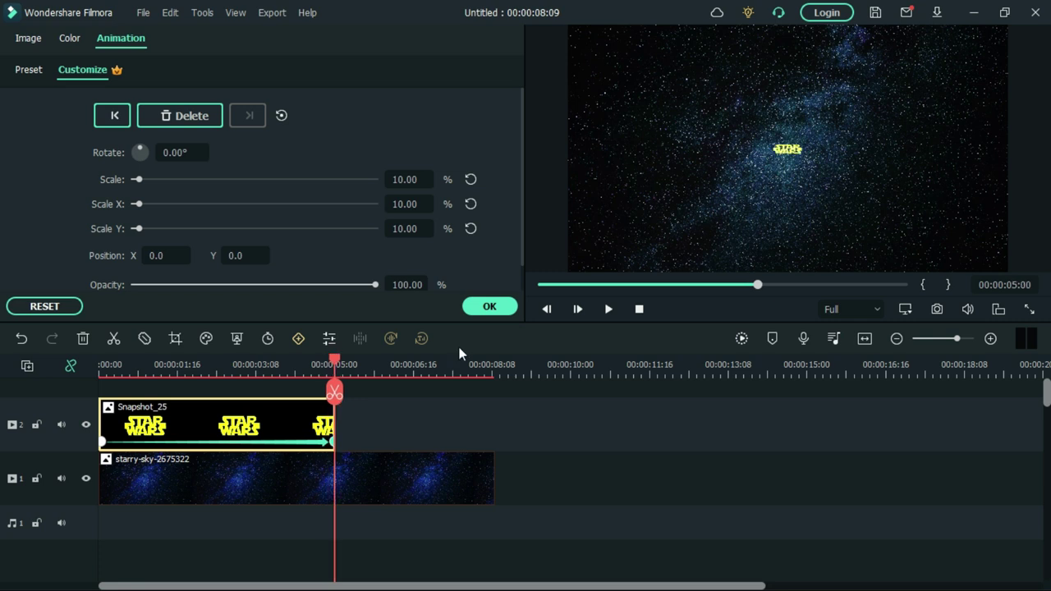
left_click(490, 307)
Drop the Recommended Dissolve onto Snapshot_25's end and park the playhead at its start
left_click_drag(334, 364, 313, 366)
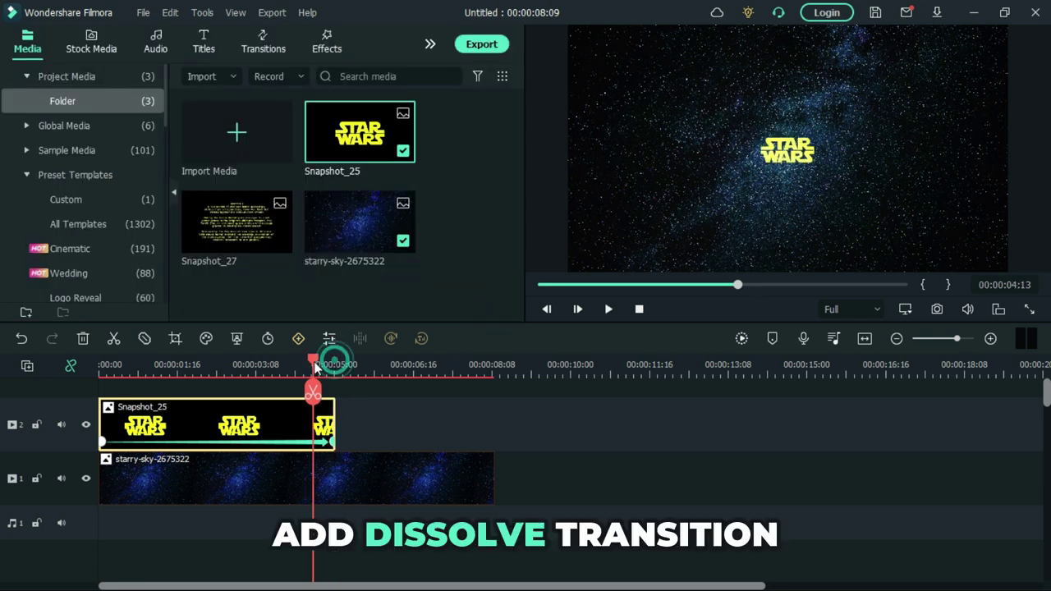
left_click(262, 48)
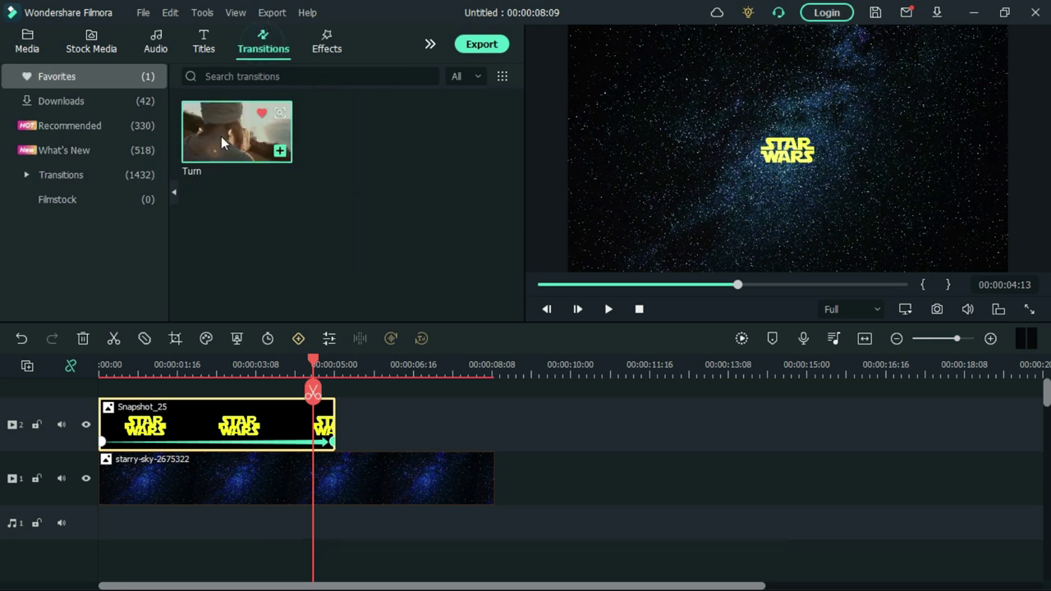
left_click(123, 99)
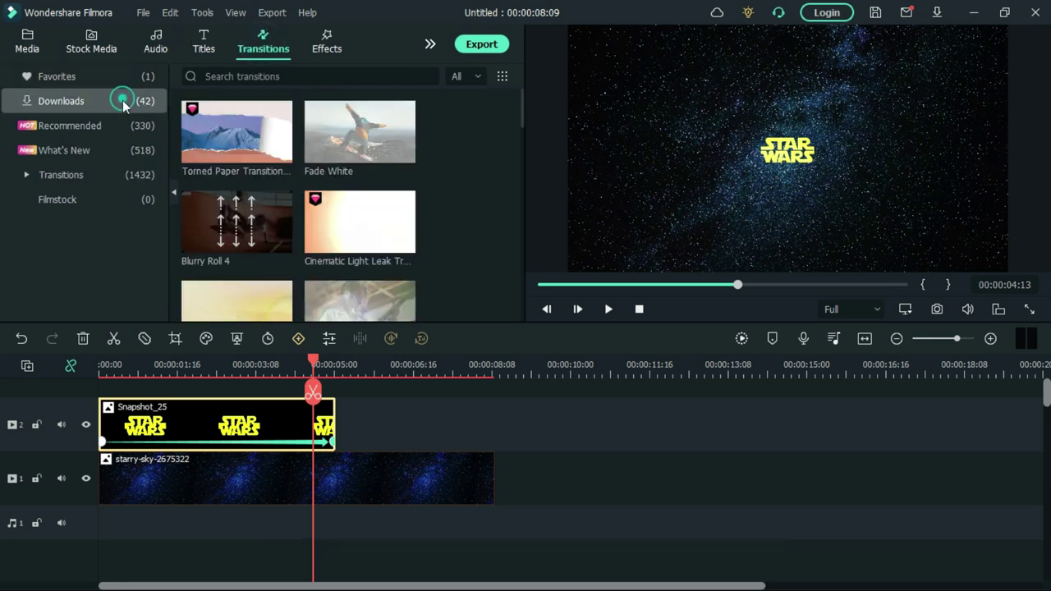
left_click(135, 128)
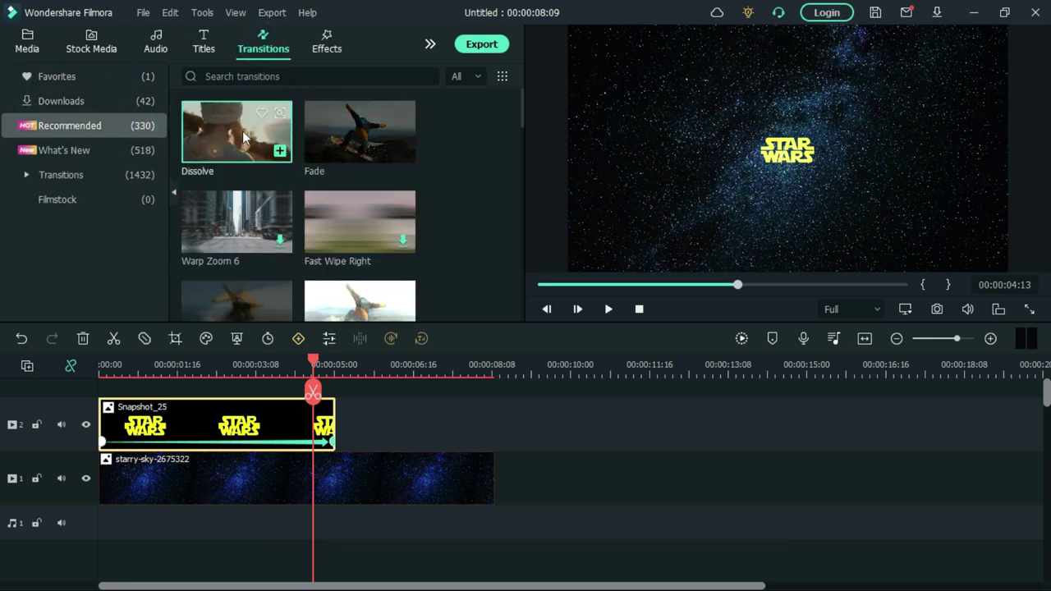
left_click_drag(236, 133, 275, 420)
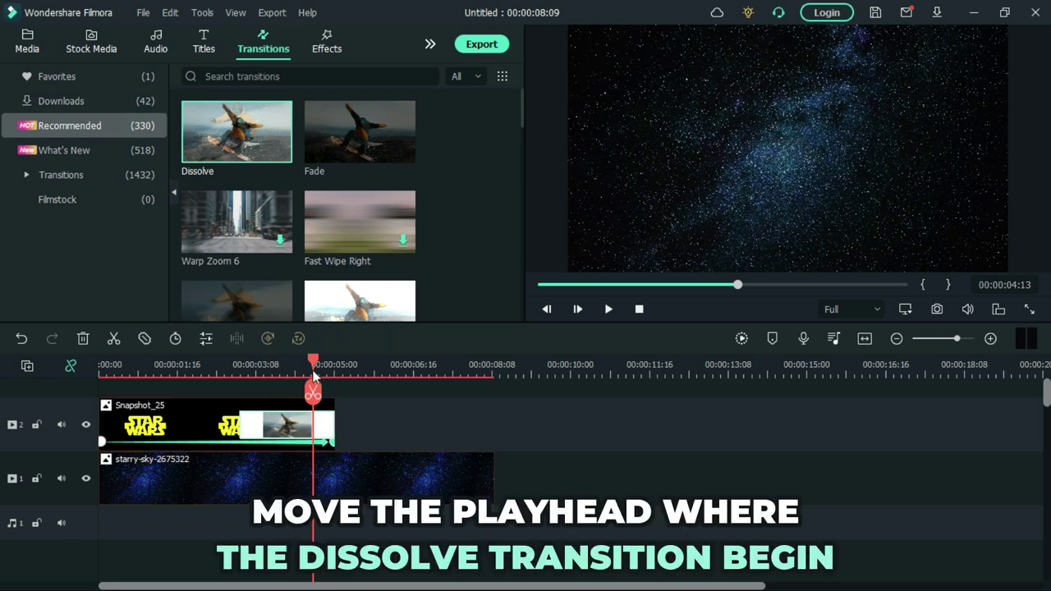
left_click_drag(314, 375, 239, 366)
left_click(263, 367)
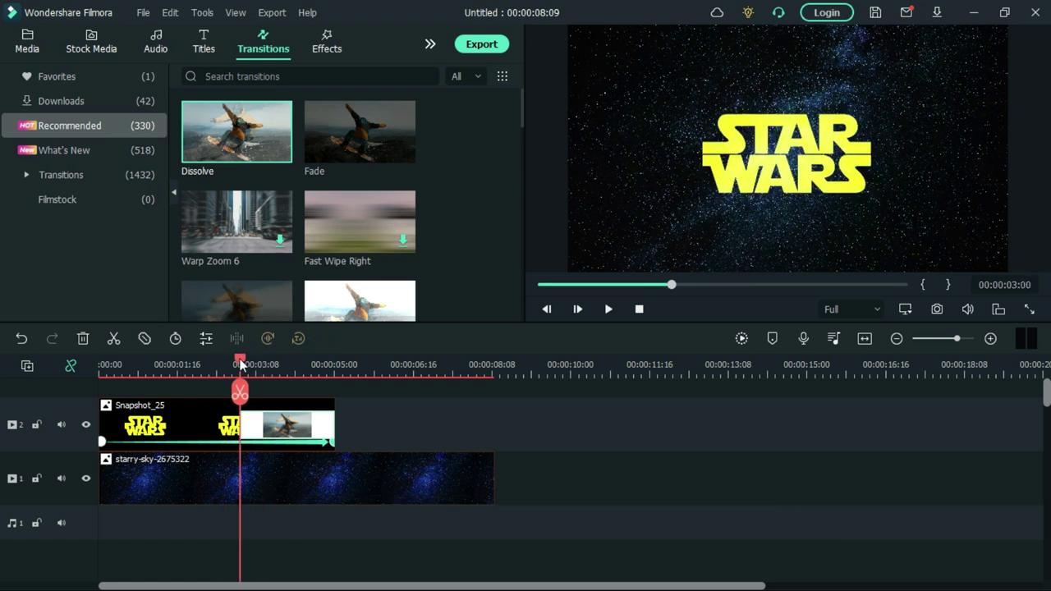
Put Snapshot_27 on a third track at 3 seconds, extended to about 8 seconds
left_click(30, 39)
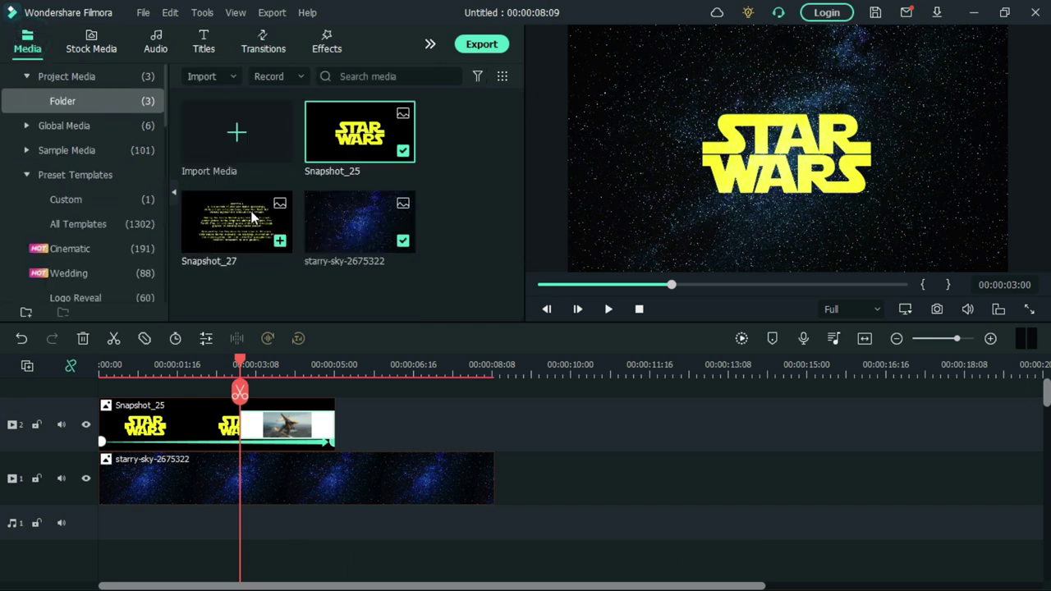
left_click_drag(253, 215, 485, 443)
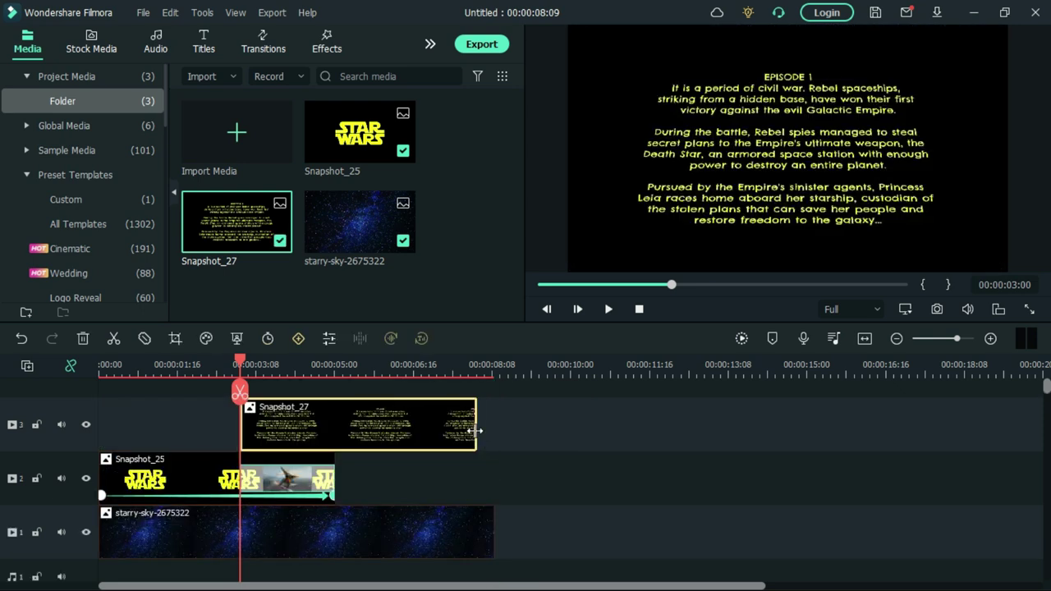
left_click_drag(474, 430, 493, 431)
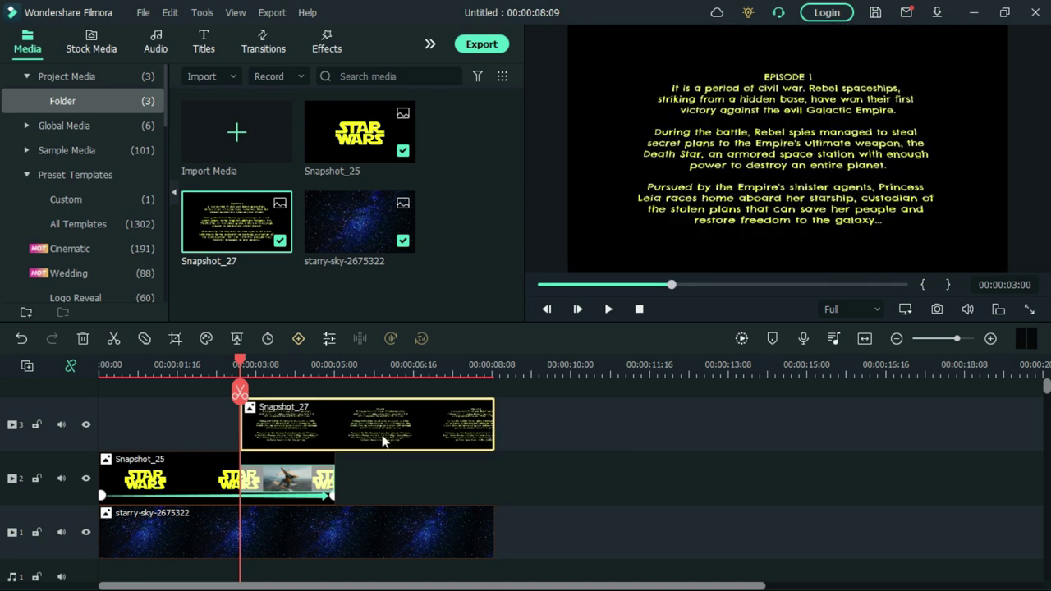
Set Snapshot_27's Image > Compositing blending mode to Lighten and apply it
left_click(411, 427)
right_click(410, 427)
left_click(492, 65)
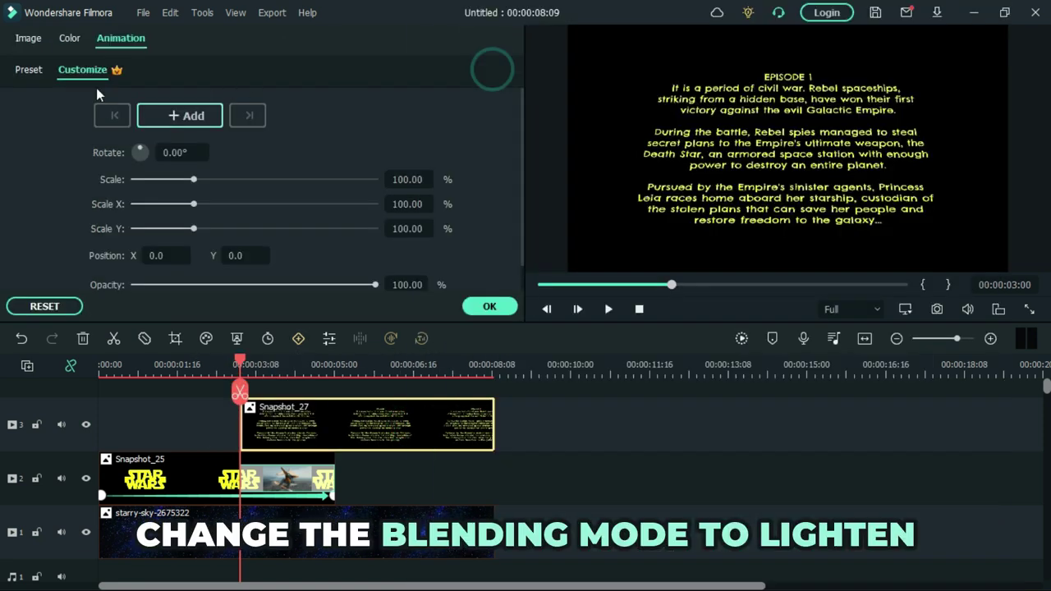
left_click(28, 39)
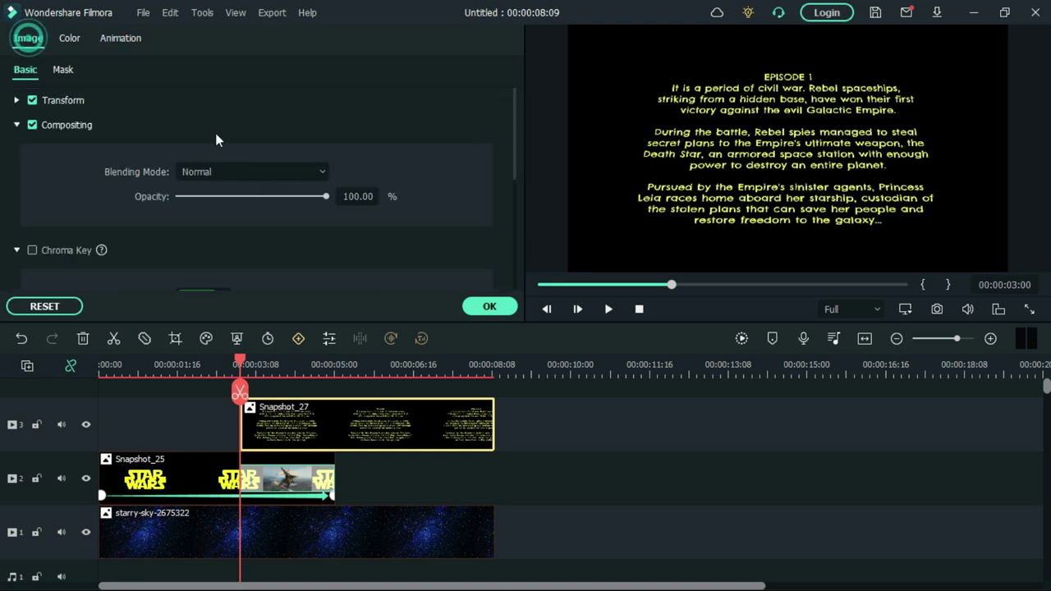
left_click(323, 173)
left_click_drag(323, 217, 323, 247)
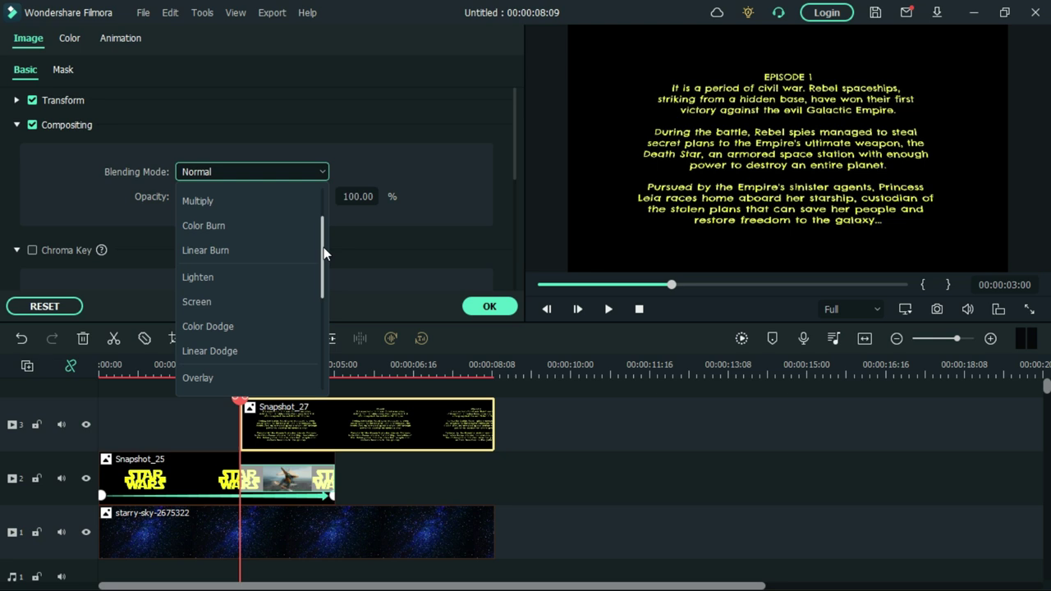
left_click(260, 276)
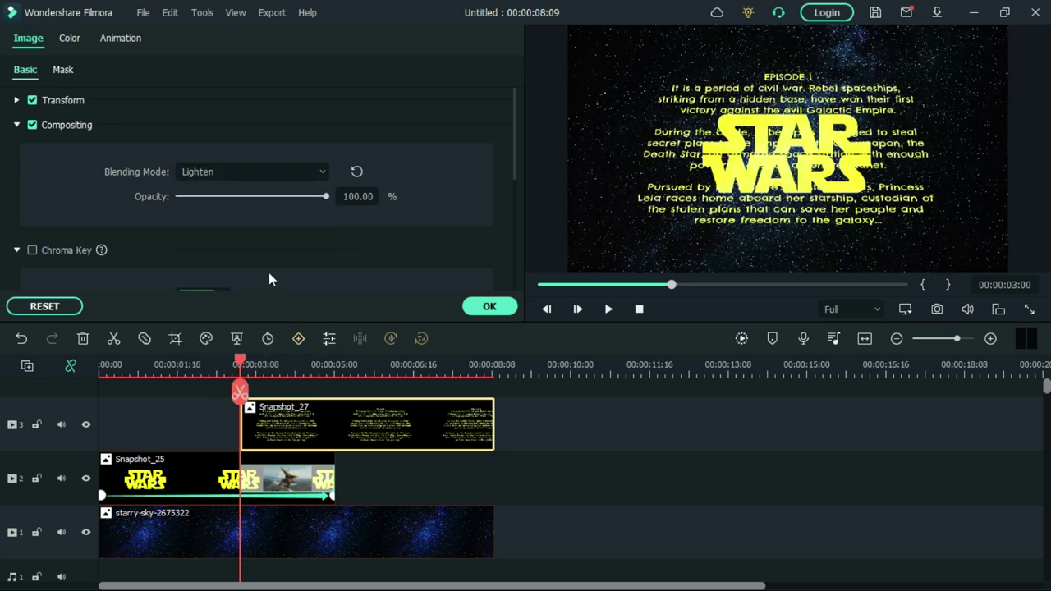
left_click(504, 304)
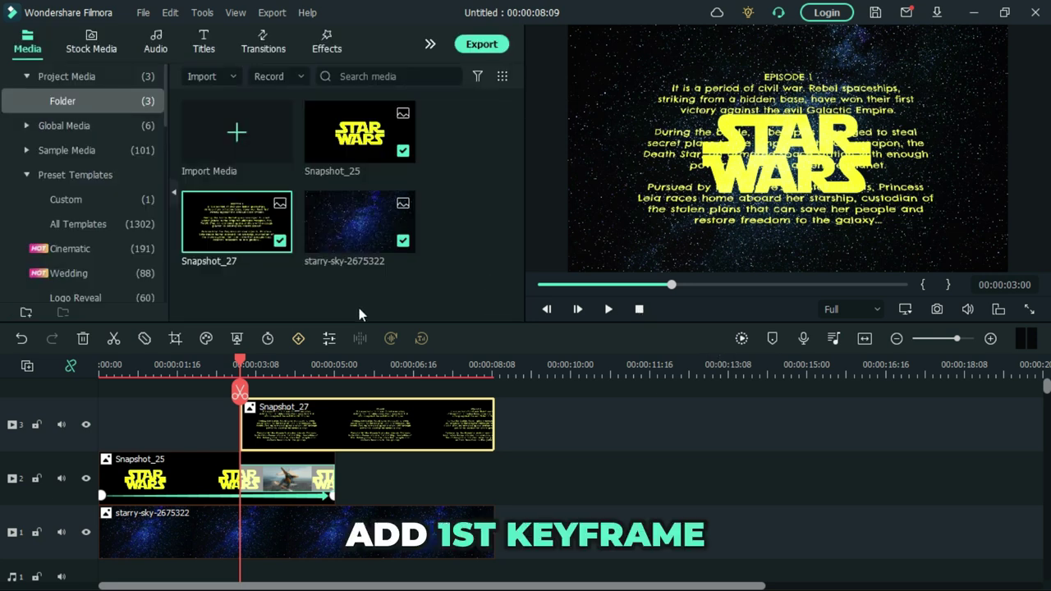
Add a keyframe at 00:00:03:00 with Scale 175% and Position Y -403
left_click(298, 339)
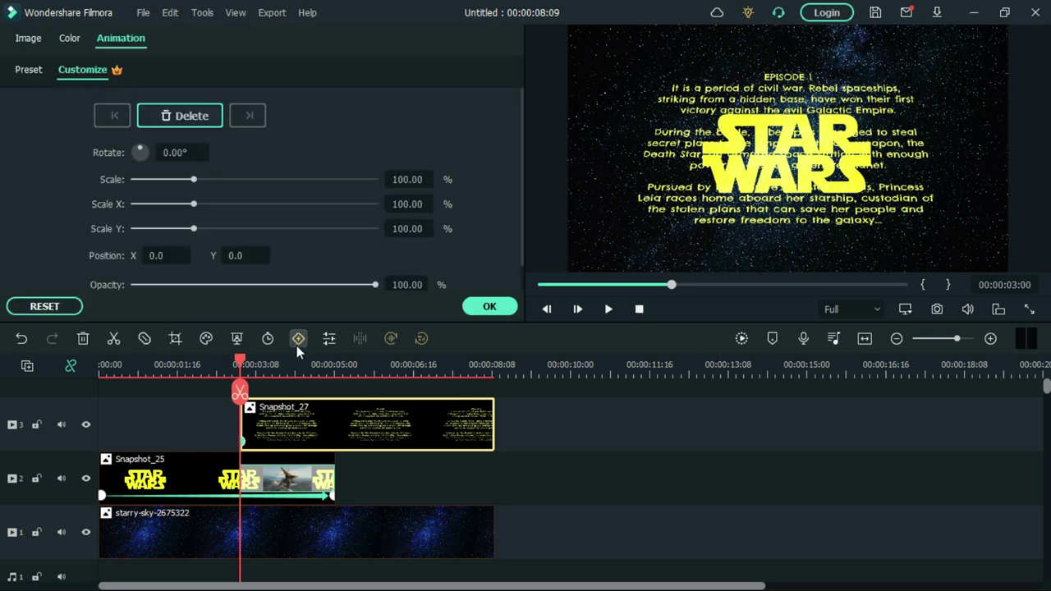
left_click(403, 179)
type("175")
key("Return")
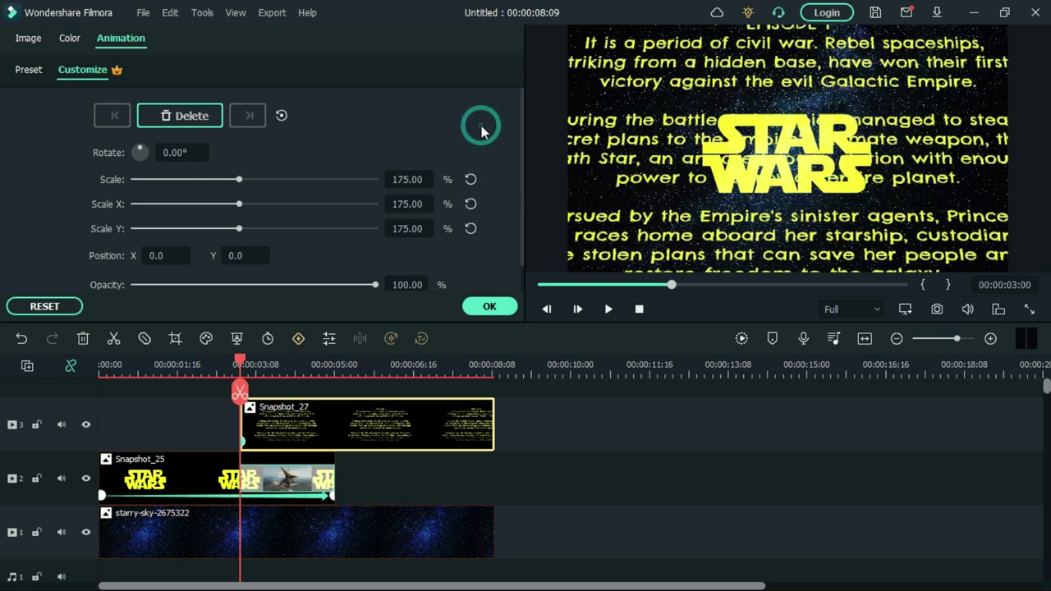
left_click(236, 255)
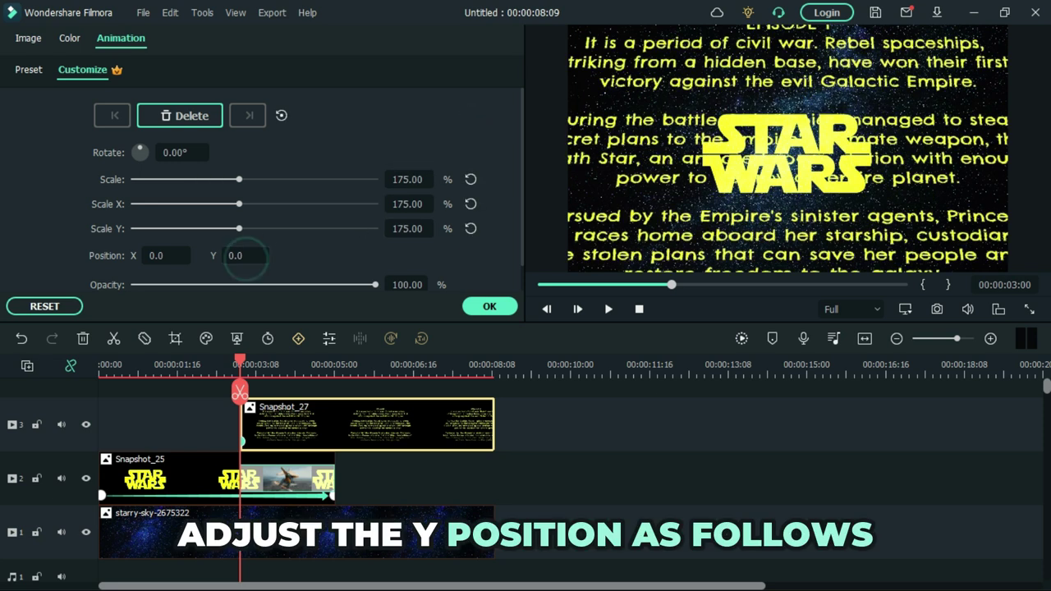
type("-55")
key("Return")
type("-212")
key("Return")
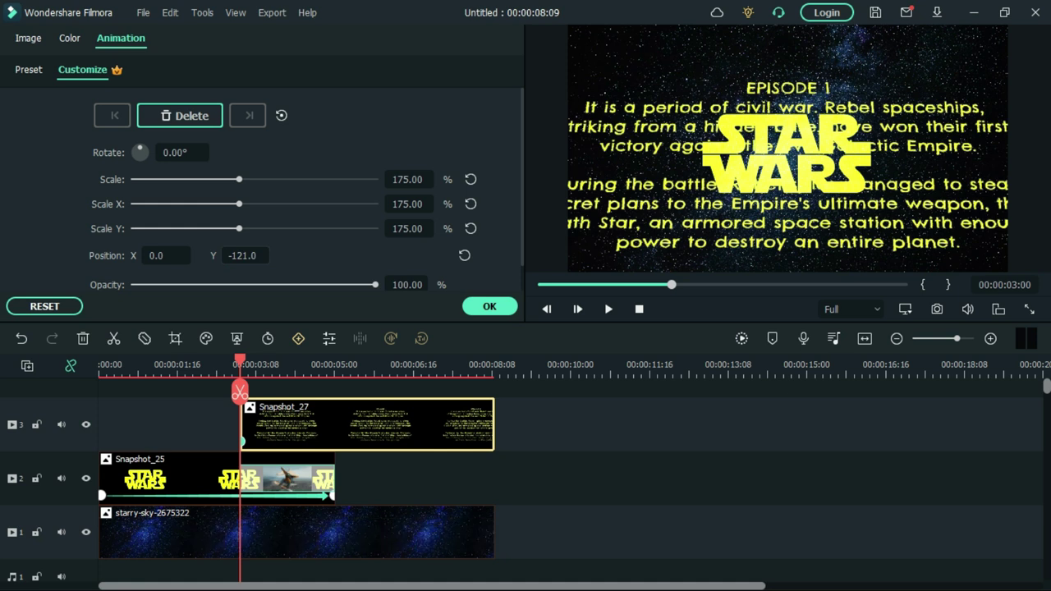
Move the playhead near the end of the Snapshot_27 crawl clip
scroll(242, 255, "down", 10)
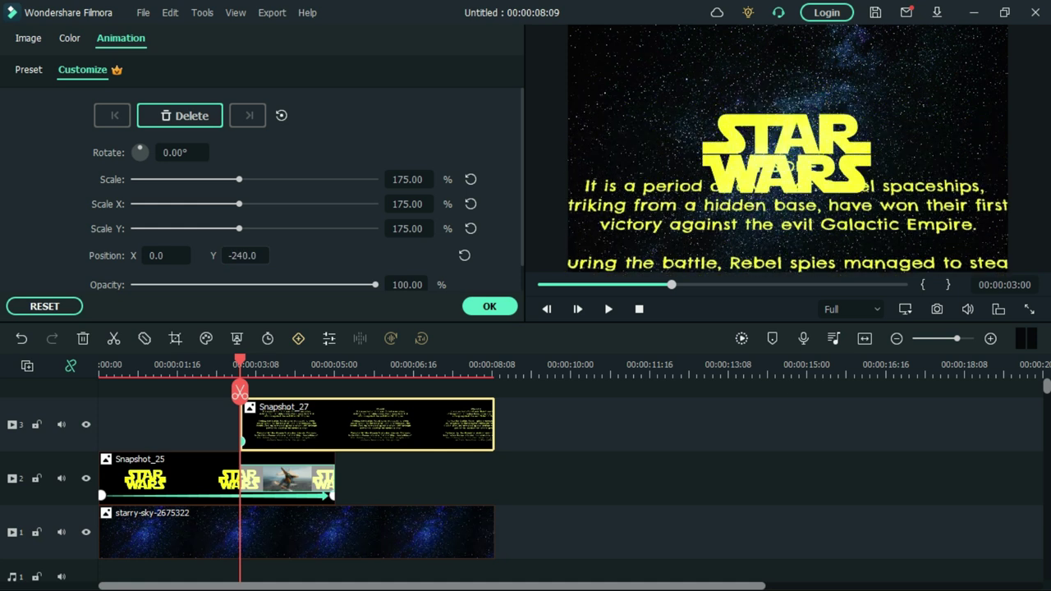
scroll(242, 256, "down", 3)
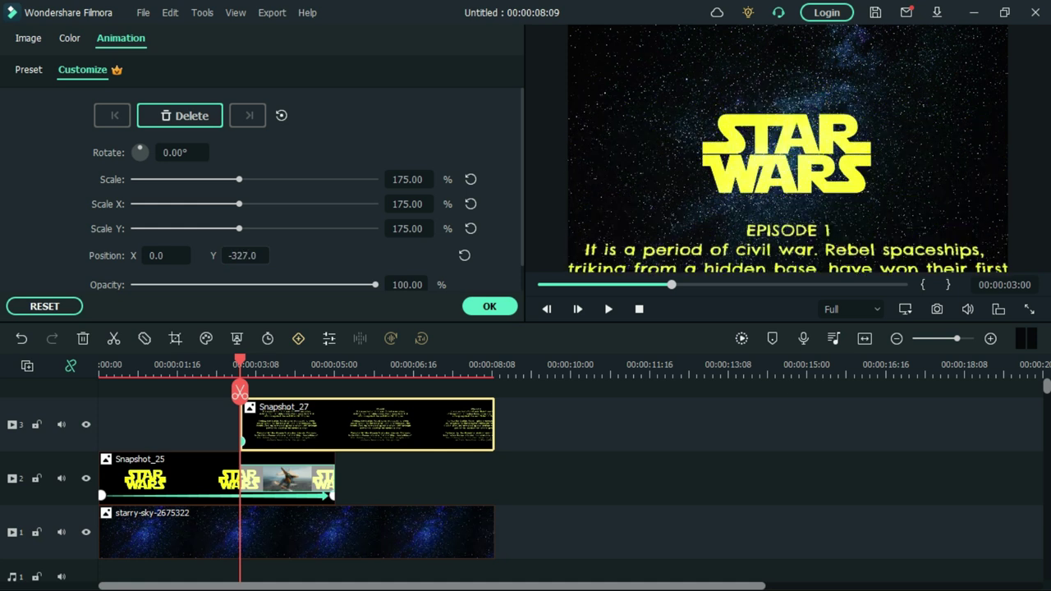
scroll(242, 255, "down", 10)
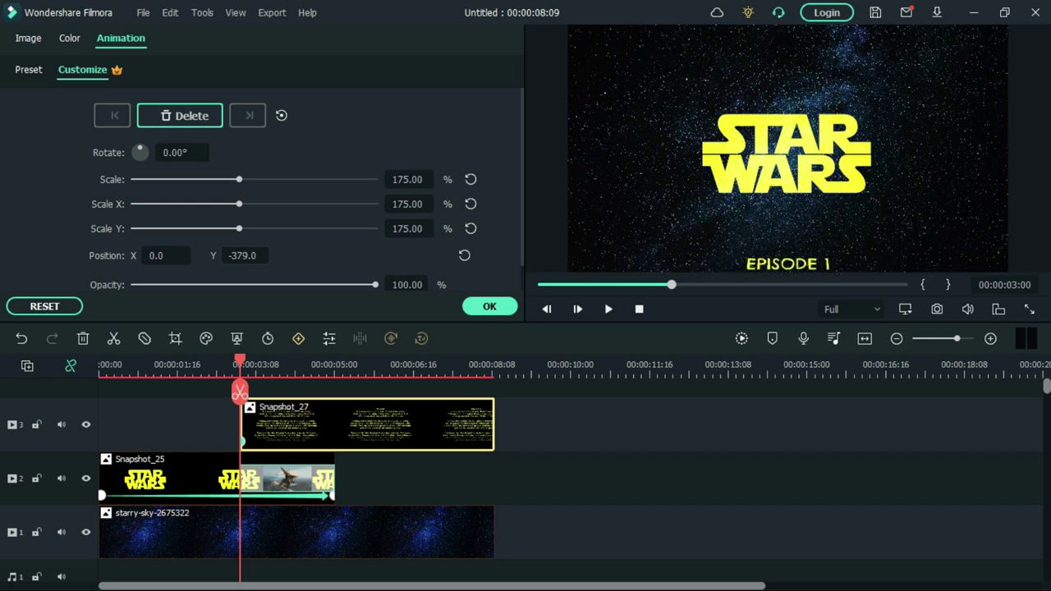
scroll(243, 255, "down", 9)
scroll(242, 255, "down", 9)
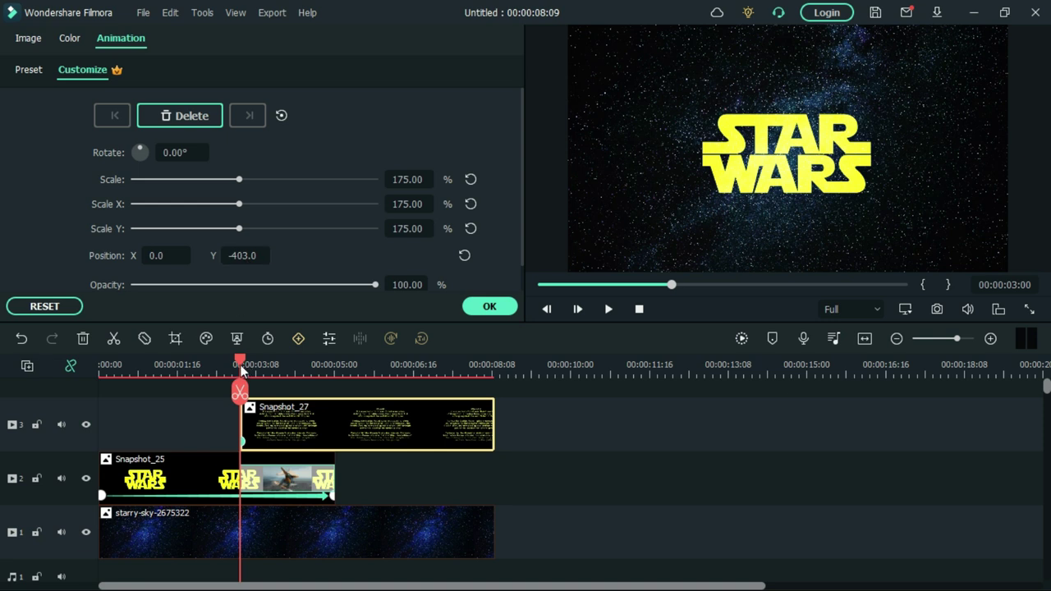
left_click_drag(242, 371, 480, 383)
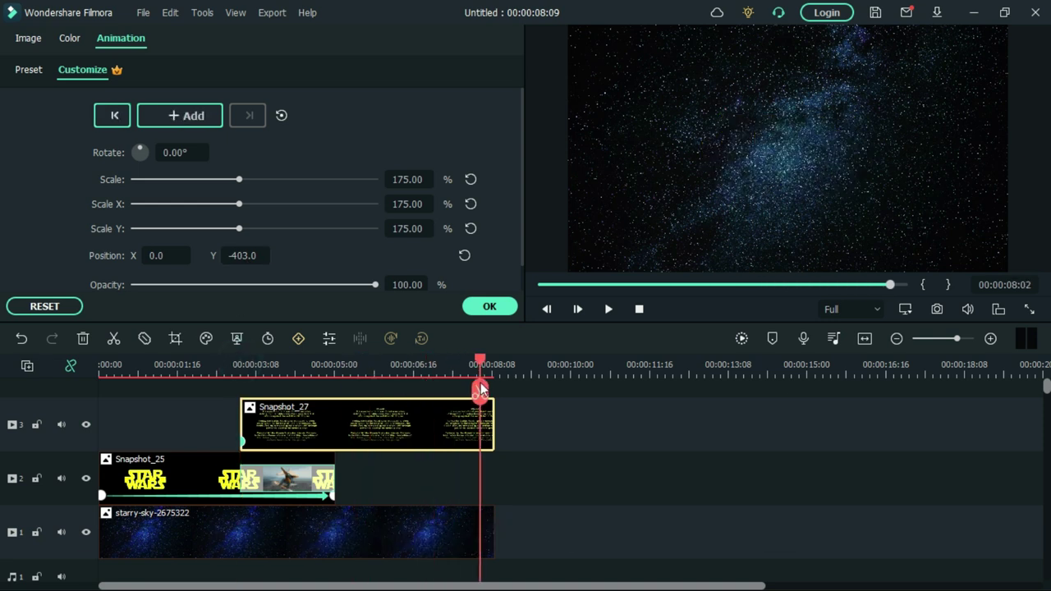
Add an end keyframe with Scale 100% and Position Y 0, then scrub to check
left_click(208, 115)
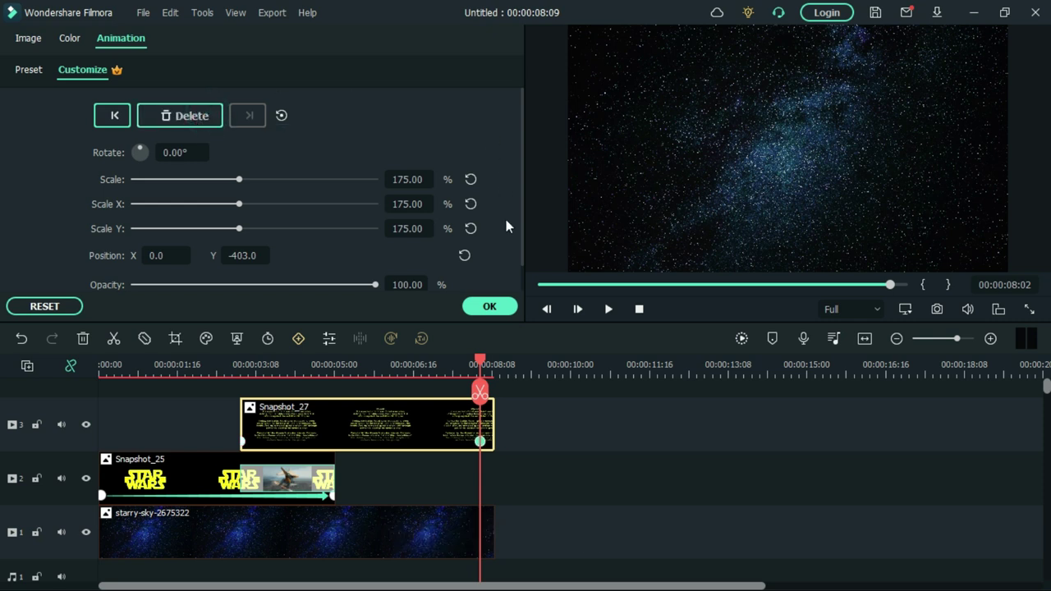
left_click(470, 180)
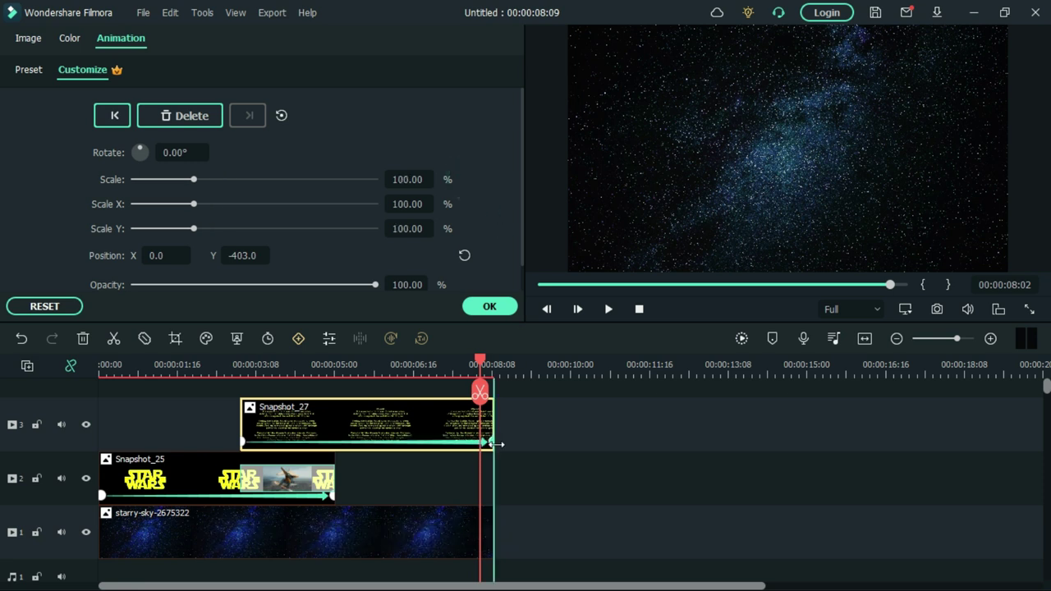
key("End")
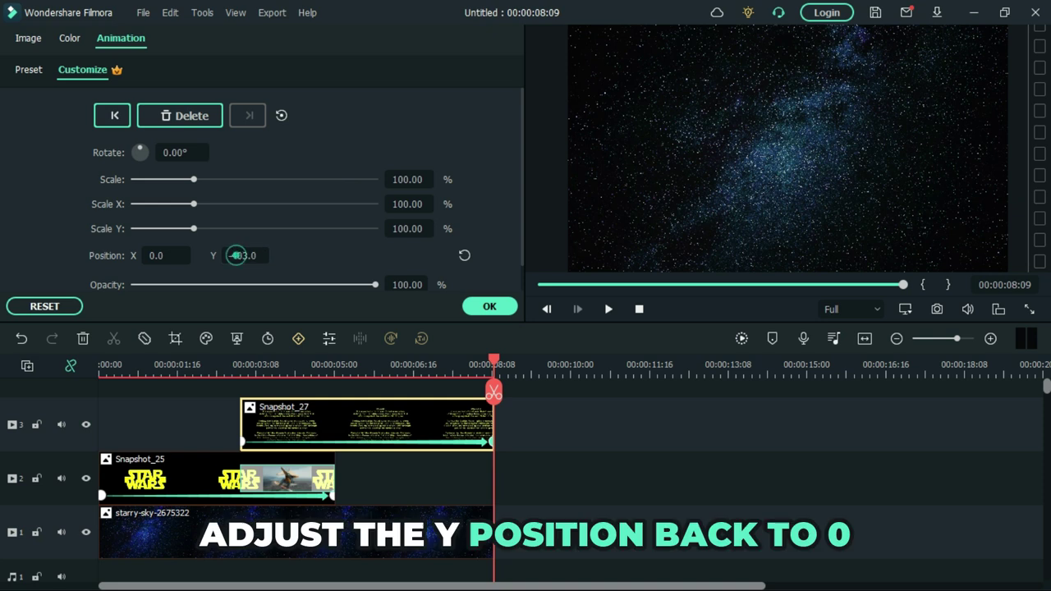
left_click_drag(236, 255, 474, 254)
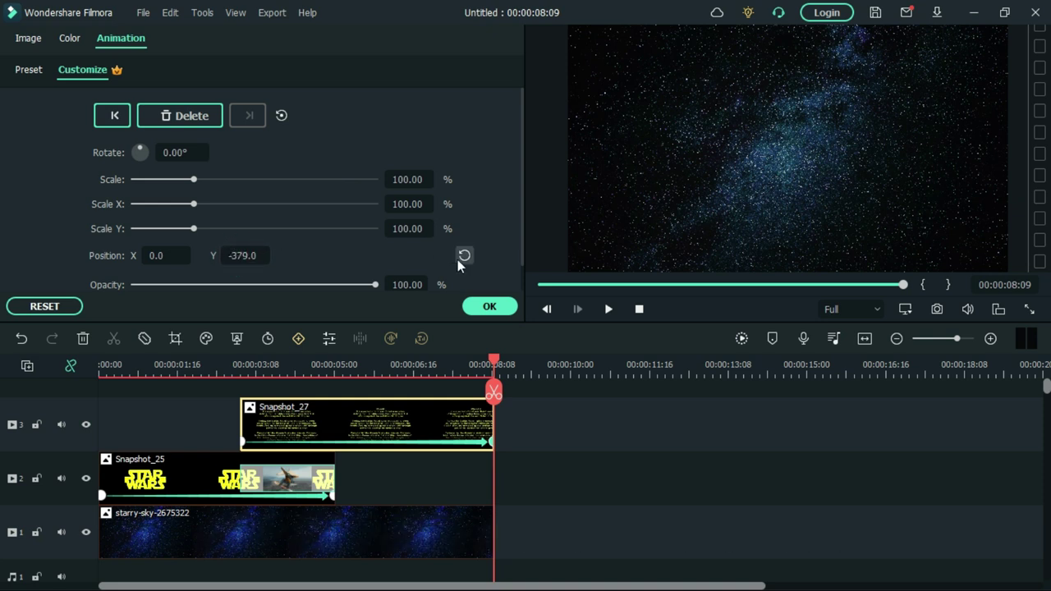
left_click(464, 257)
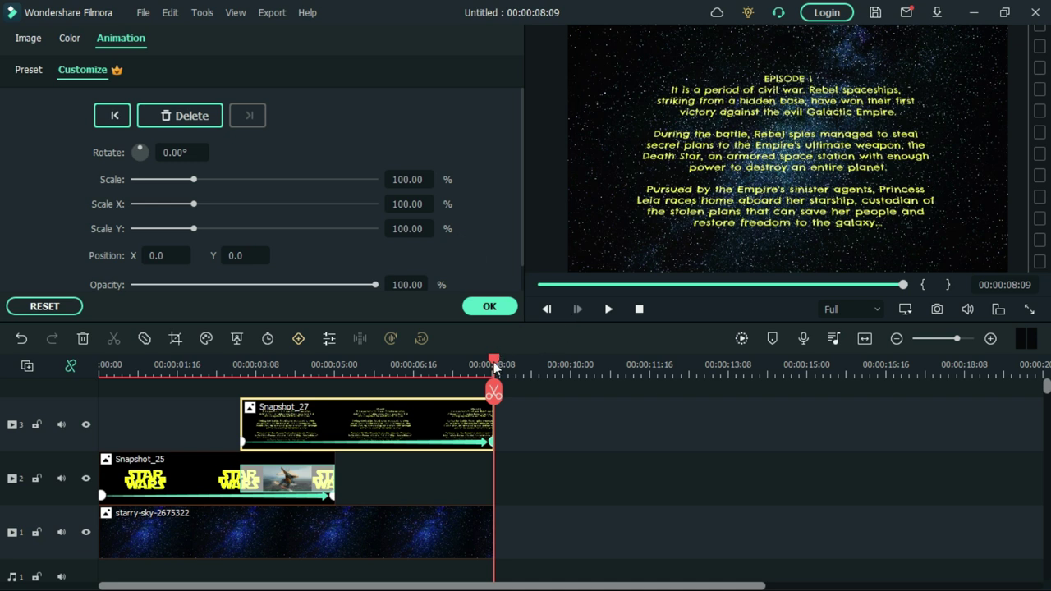
left_click_drag(493, 366, 371, 366)
left_click_drag(324, 395, 369, 394)
Confirm the properties, render the timeline preview, and play the intro from the start
left_click(489, 306)
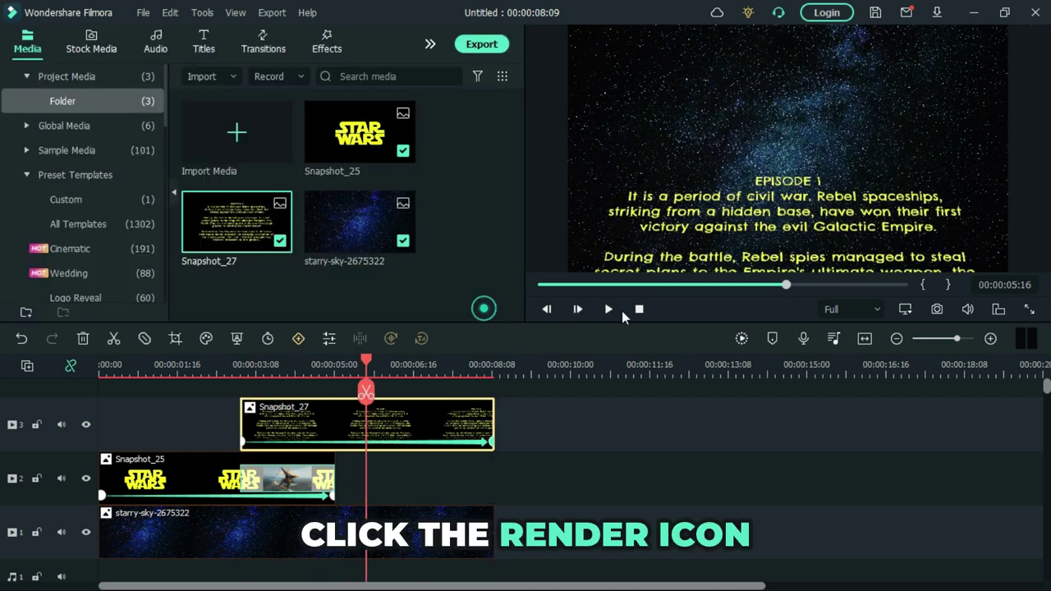
left_click(743, 342)
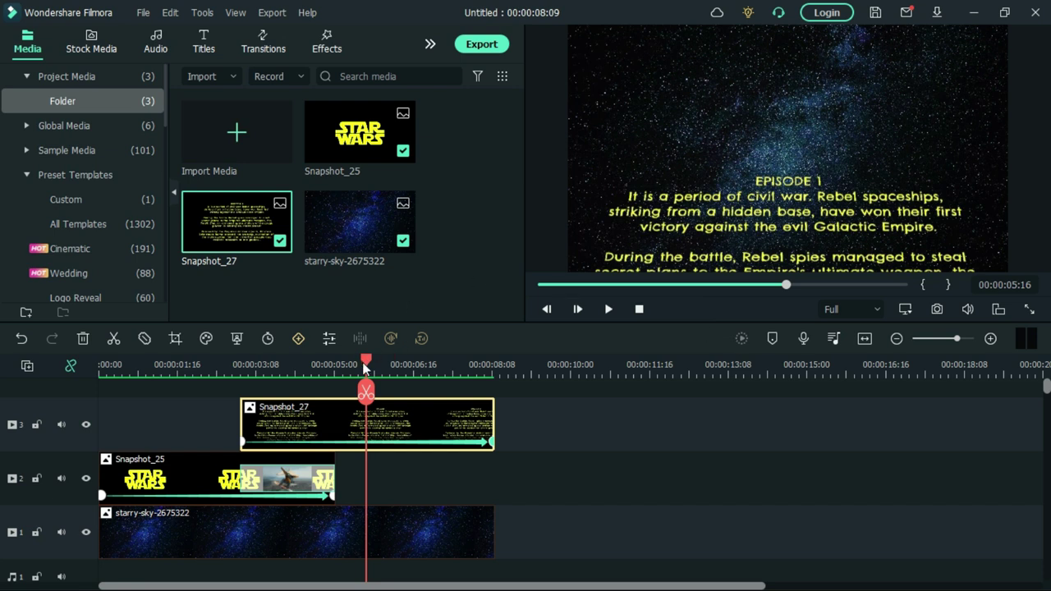
key("Home")
left_click(608, 309)
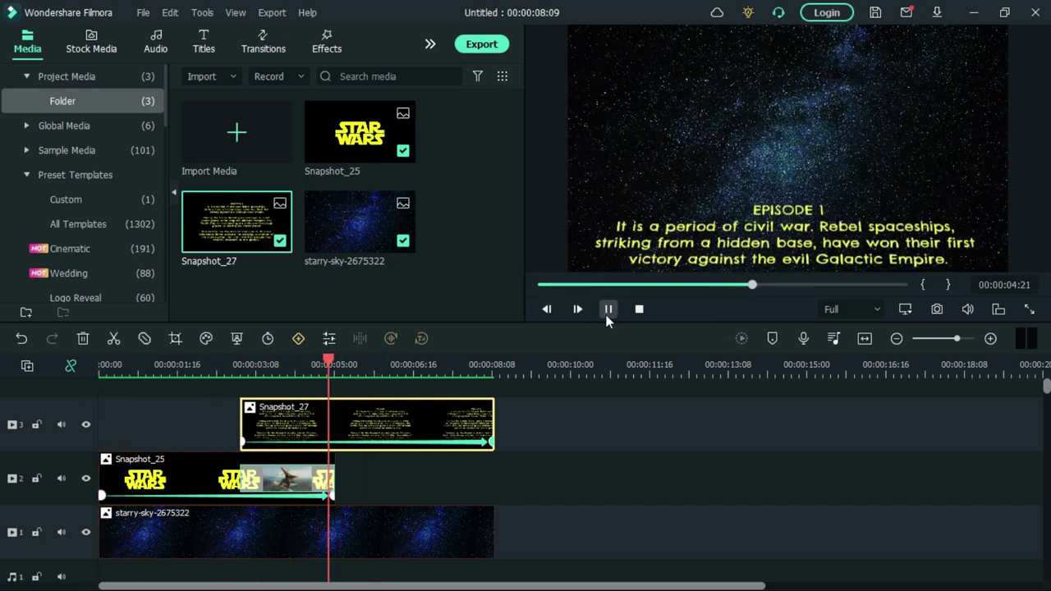
Pause playback and place a Dissolve transition on the end of Snapshot_27
left_click(607, 313)
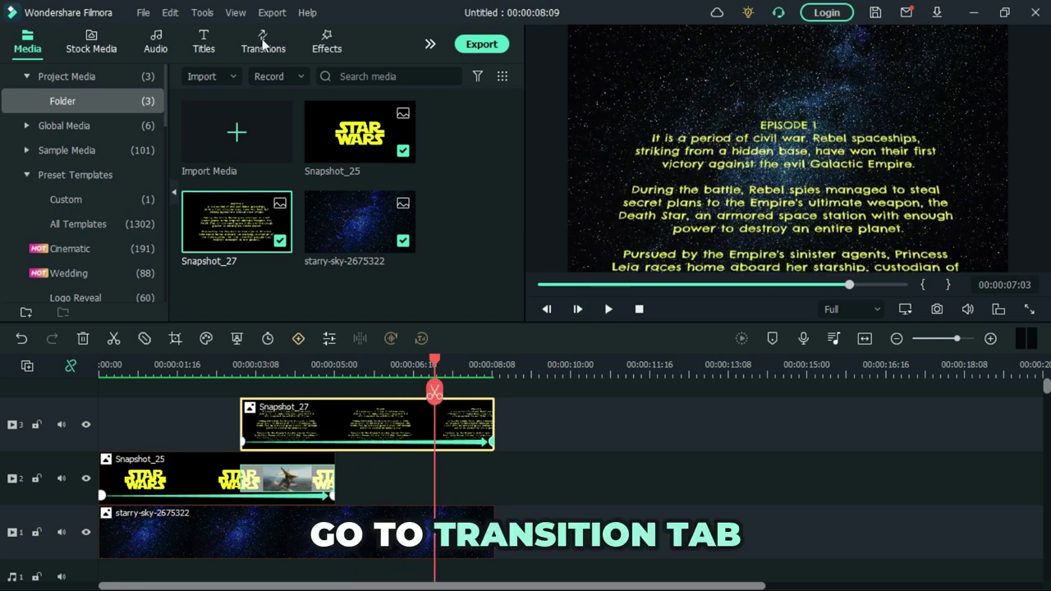
left_click(263, 43)
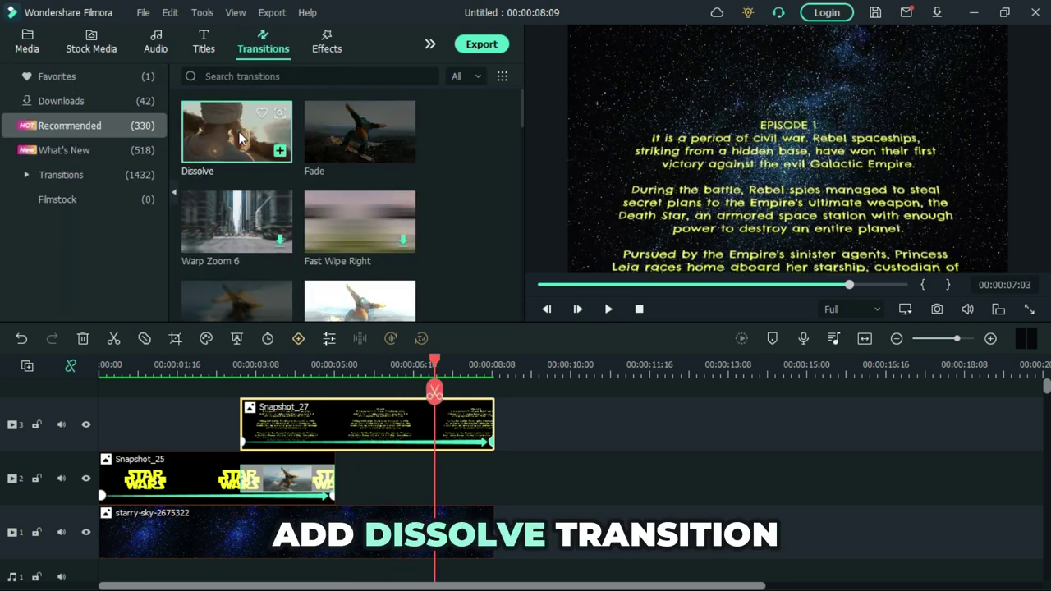
left_click_drag(237, 132, 403, 424)
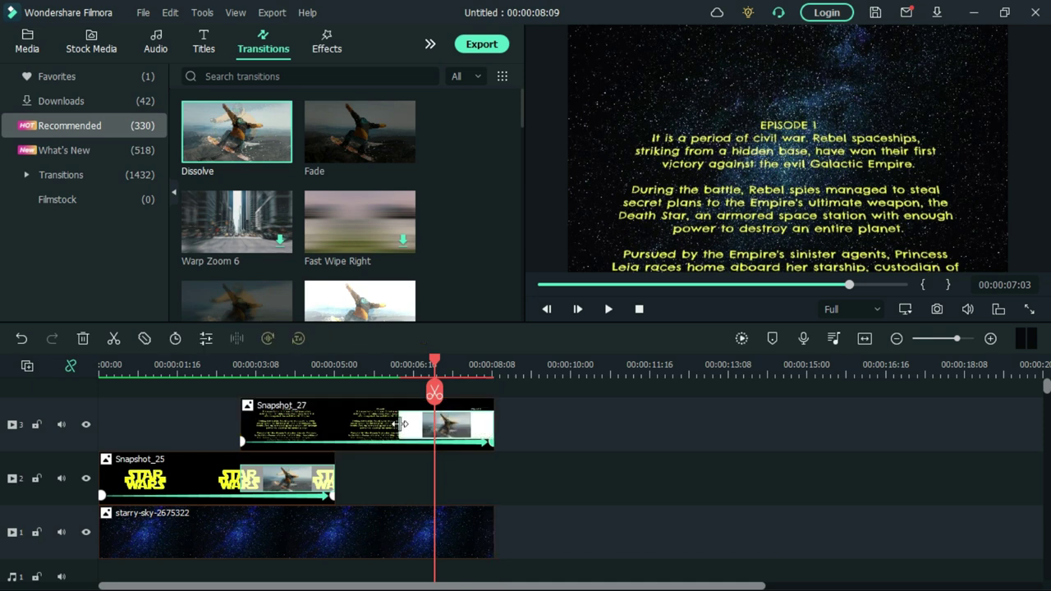